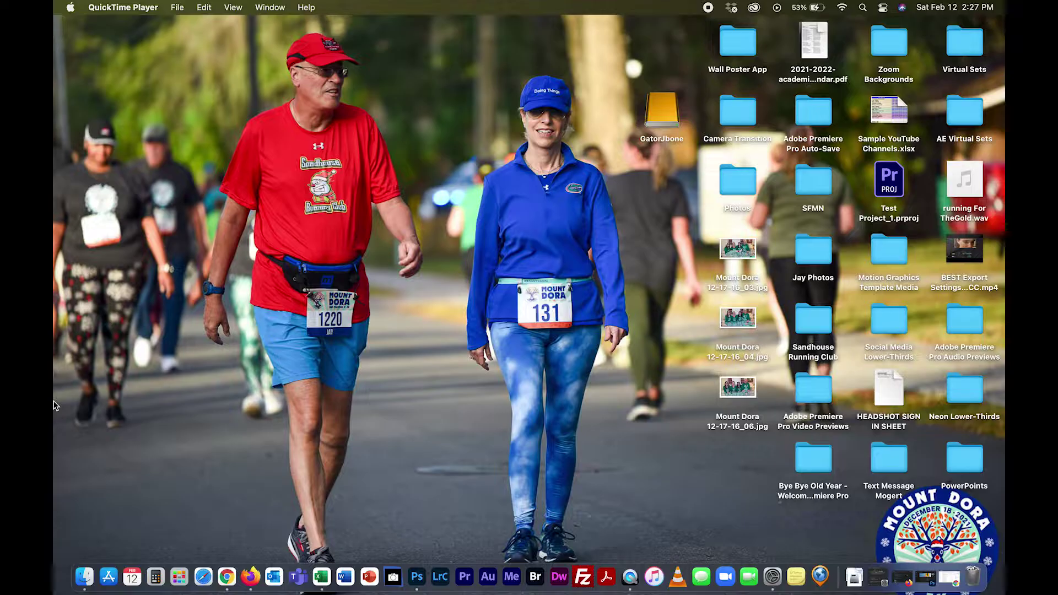
Launch Adobe Photoshop 2022 from the Dock.
left_click(417, 577)
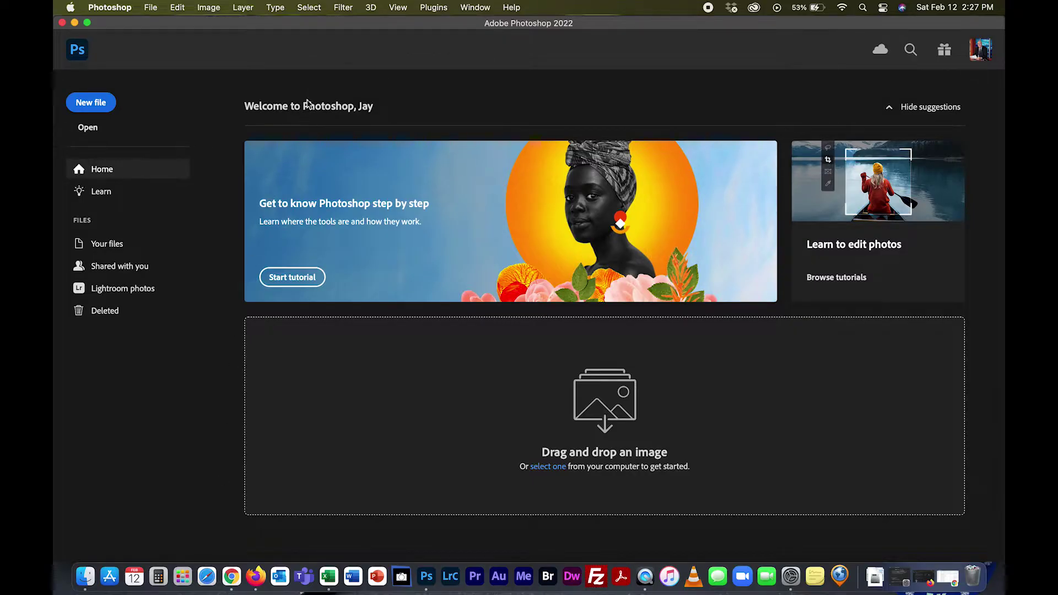
Show the Timeline panel from the Window menu, dismiss its hint, and make it taller.
left_click(464, 10)
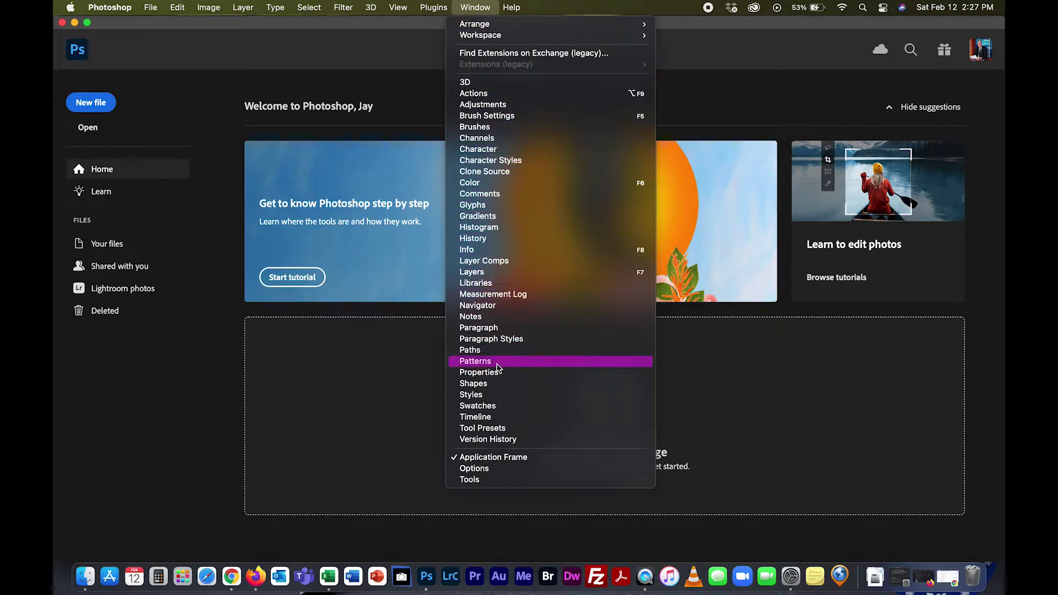
left_click(480, 419)
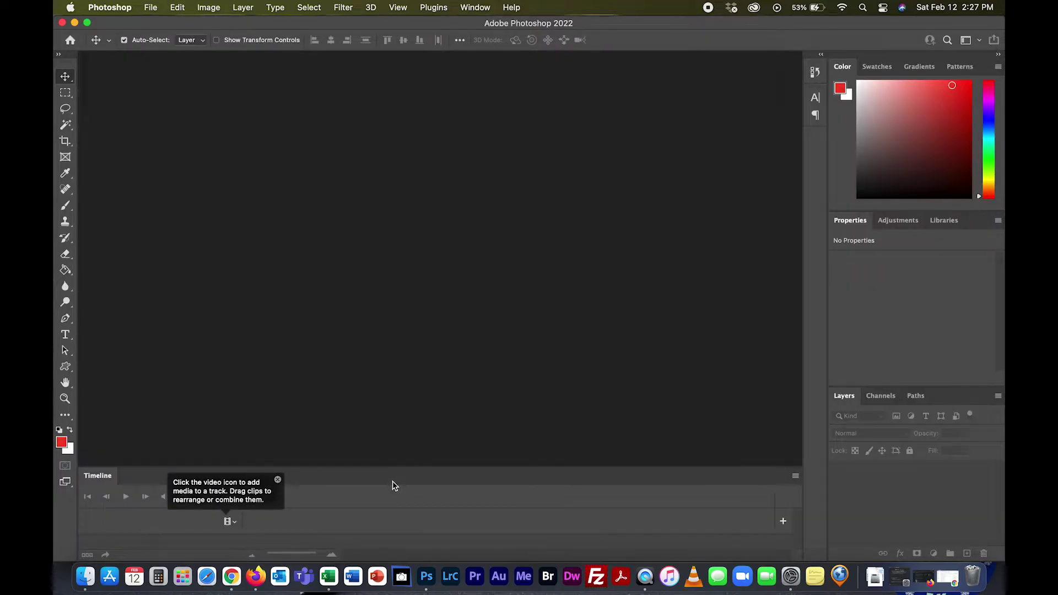
left_click(278, 479)
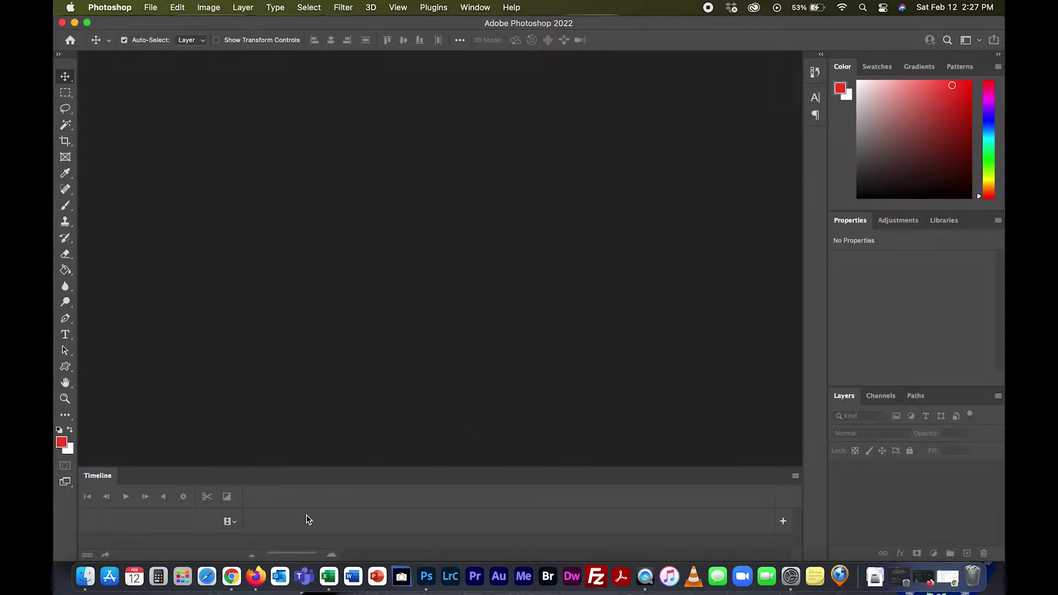
left_click_drag(313, 468, 306, 406)
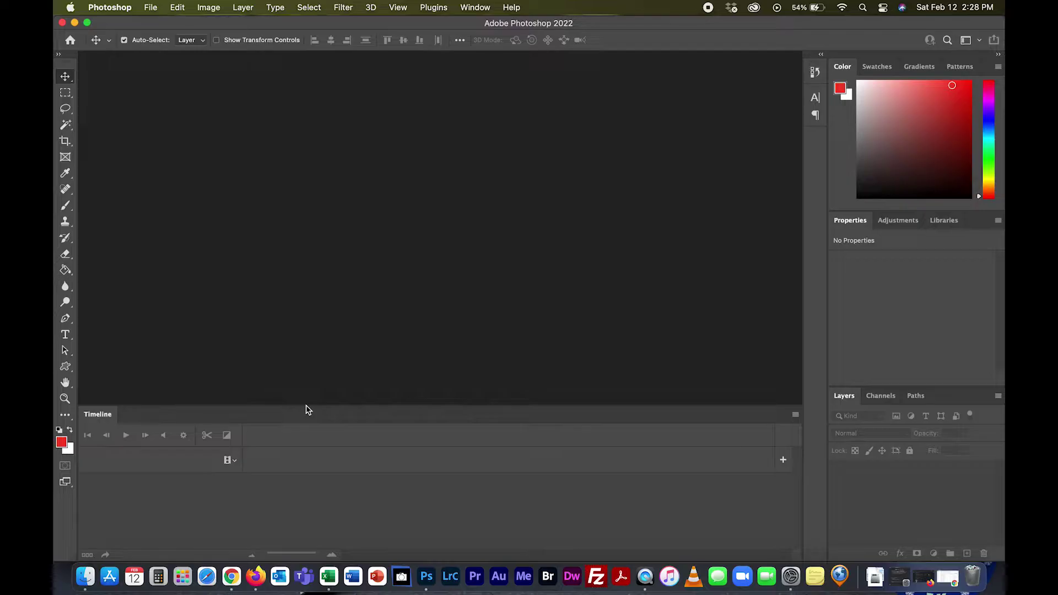
Use Add Media to browse to Desktop > Photos and sort files by name.
left_click(233, 459)
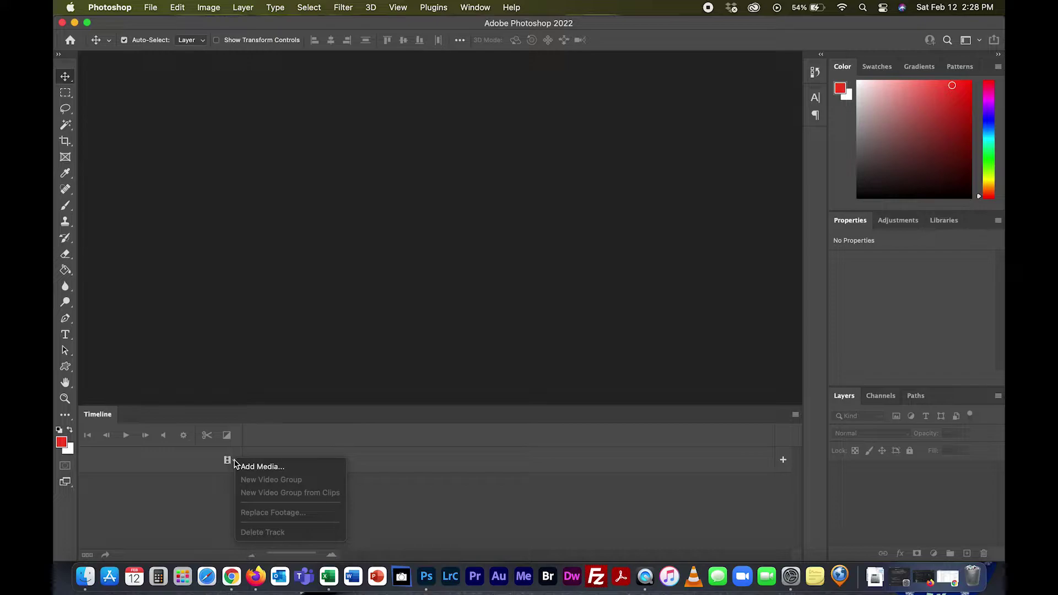
left_click(283, 468)
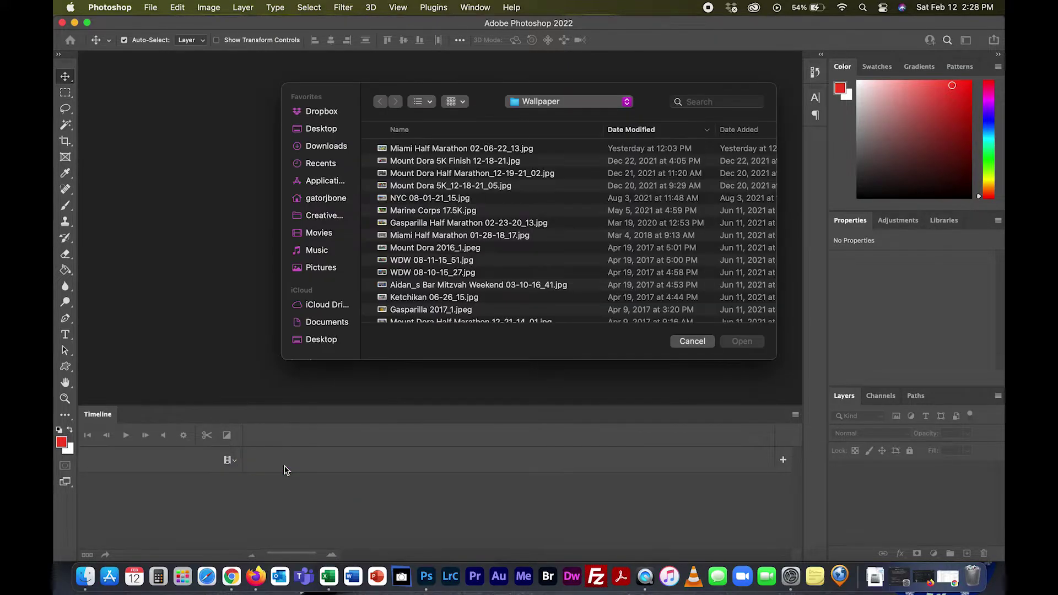
left_click(309, 131)
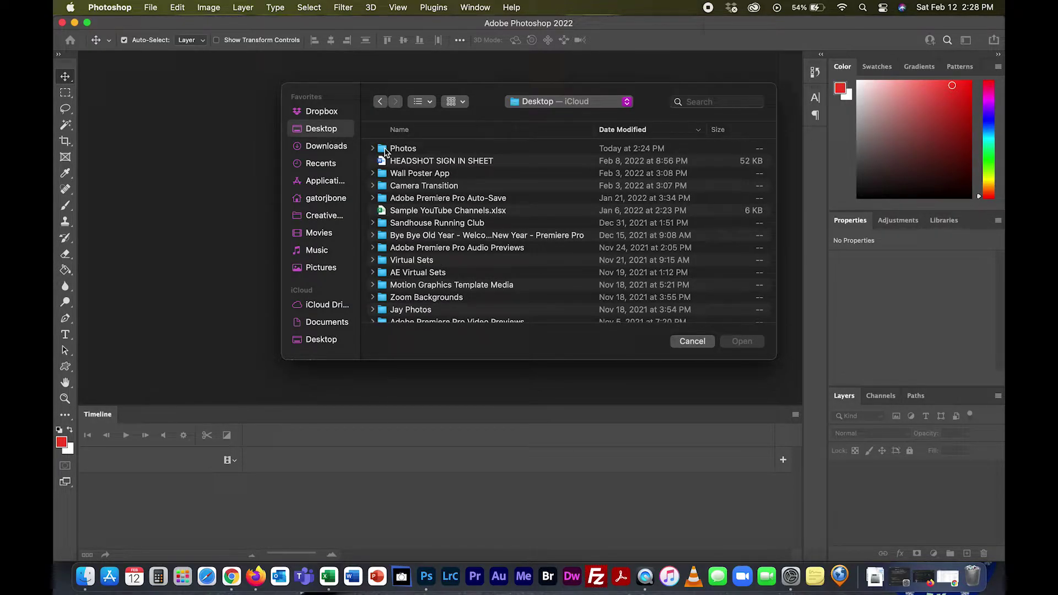
double_click(385, 151)
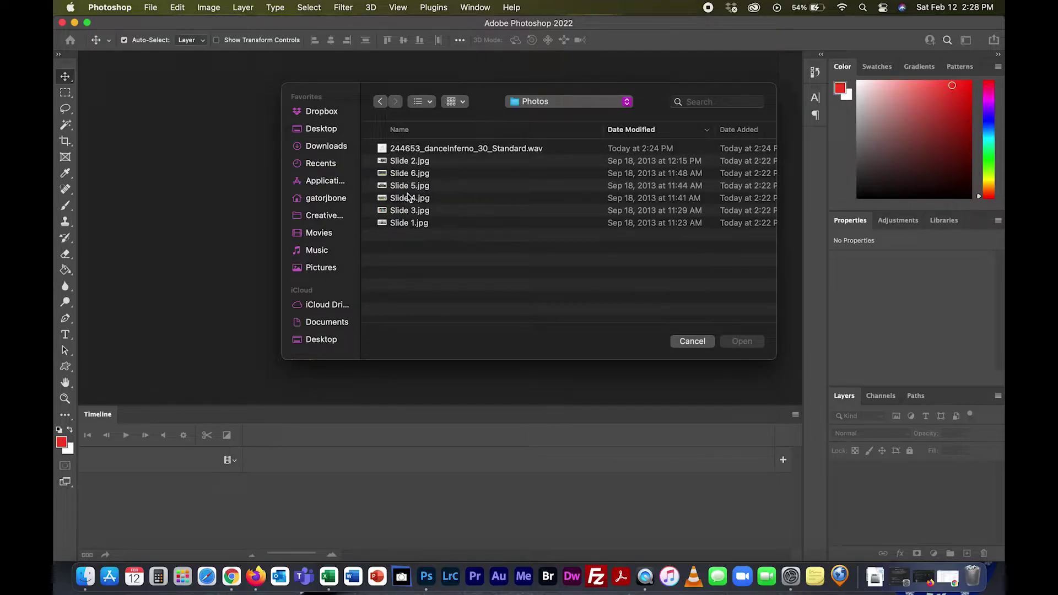
left_click(397, 131)
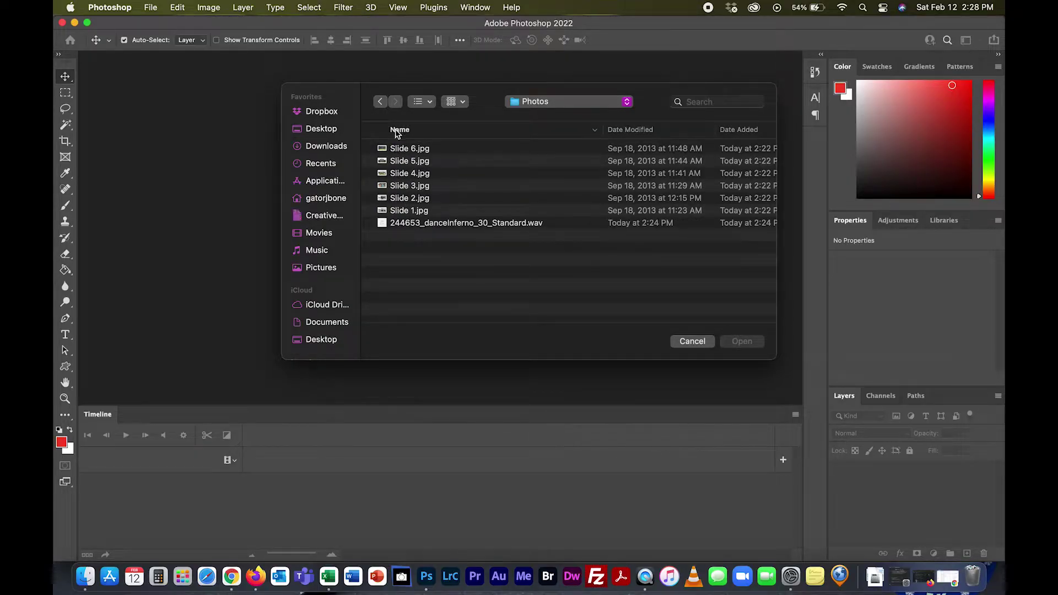
left_click(397, 131)
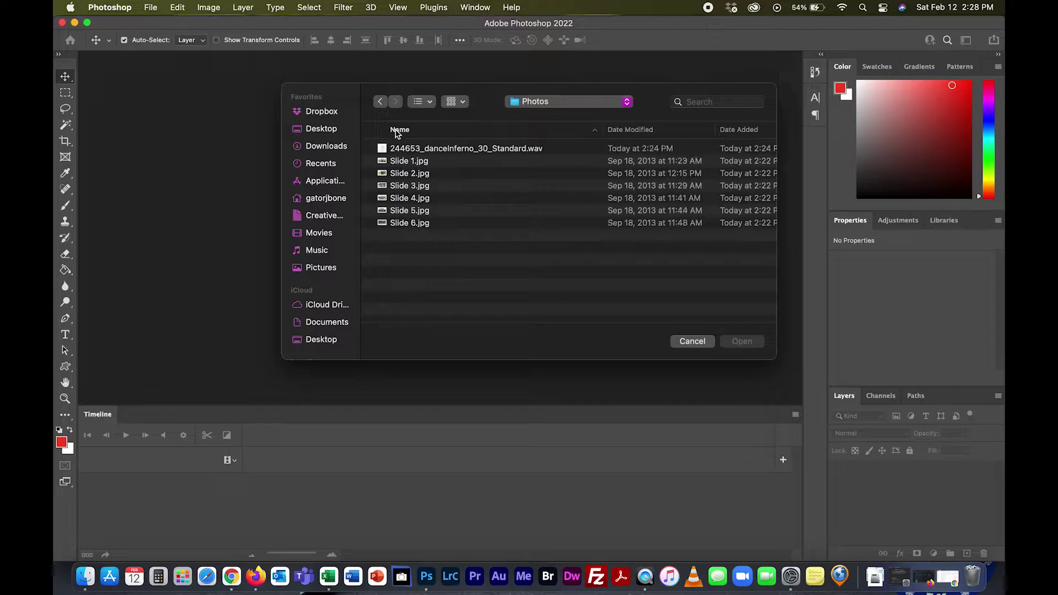
Select Slide 1.jpg through Slide 6.jpg and import them into the video track.
left_click(395, 165)
double_click(394, 162)
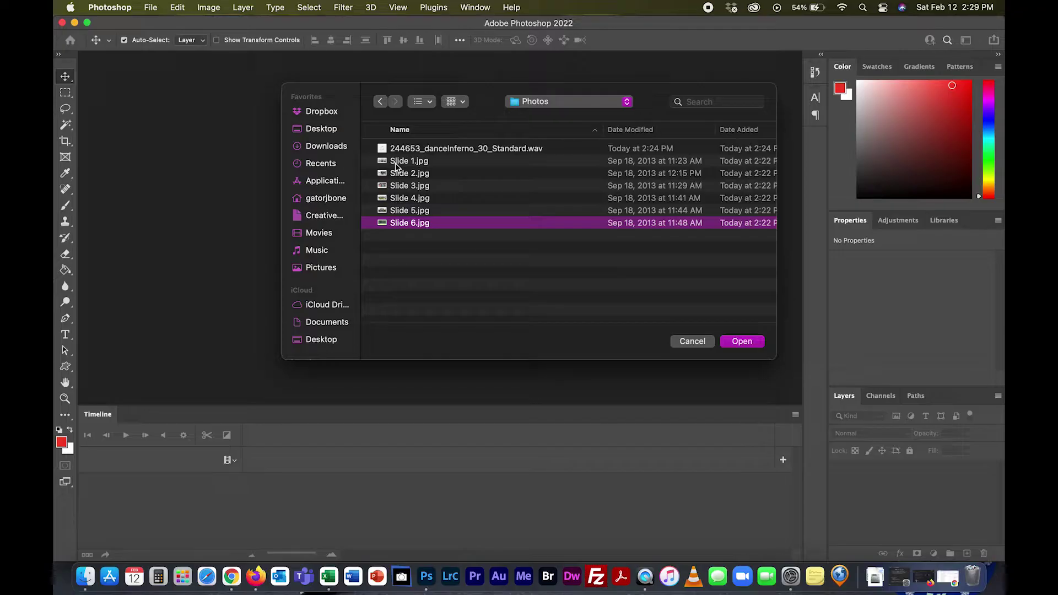
left_click(392, 162, "shift")
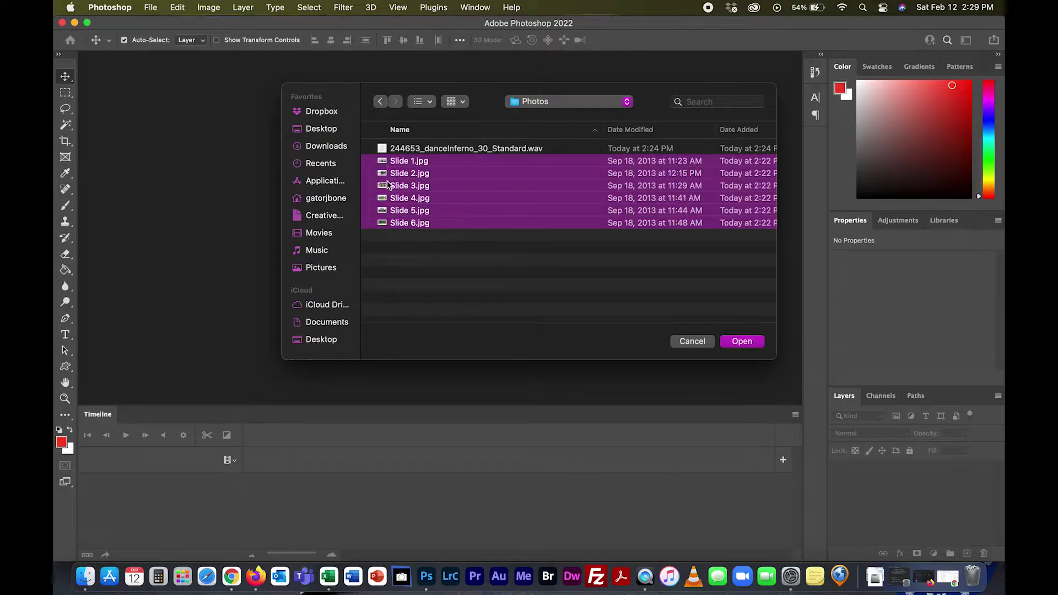
left_click(741, 342)
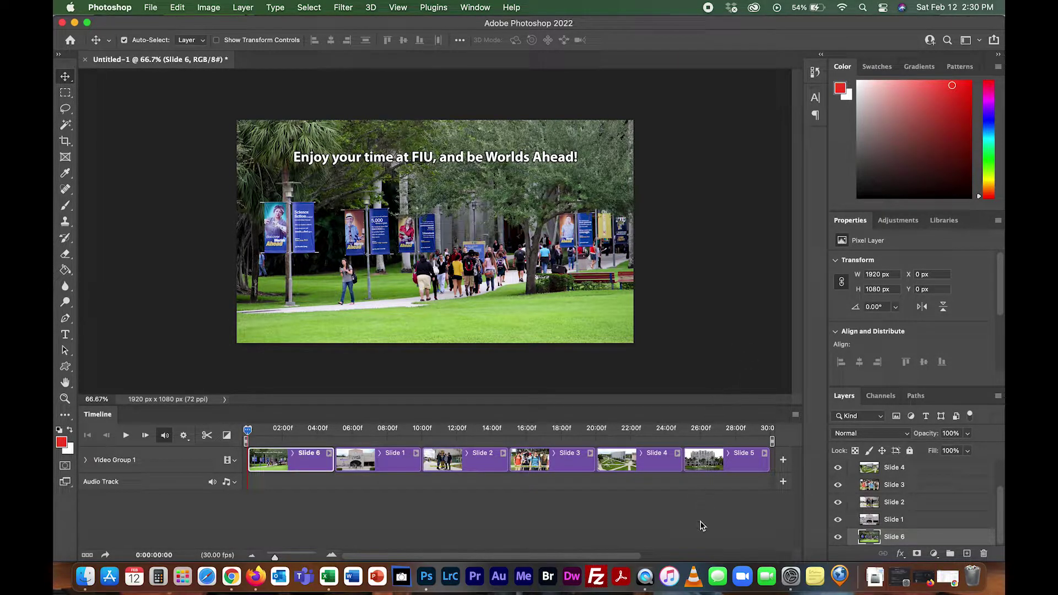
Move the Slide 6 clip to the end of the track and play back to check the order.
scroll(676, 526, "right", 3)
scroll(676, 526, "left", 3)
scroll(386, 478, "right", 2)
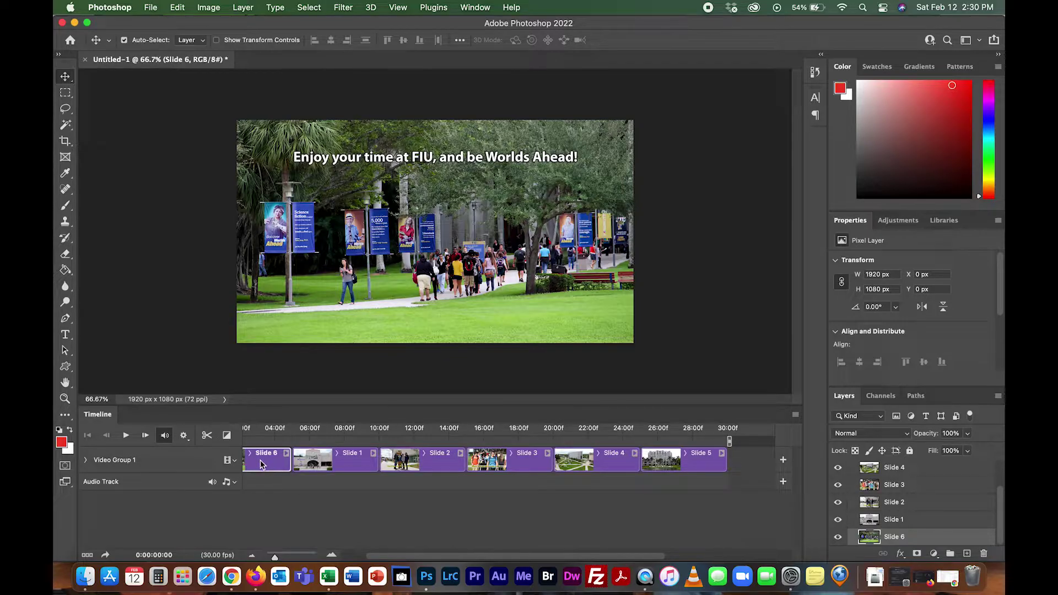
left_click_drag(261, 464, 756, 464)
scroll(586, 505, "left", 3)
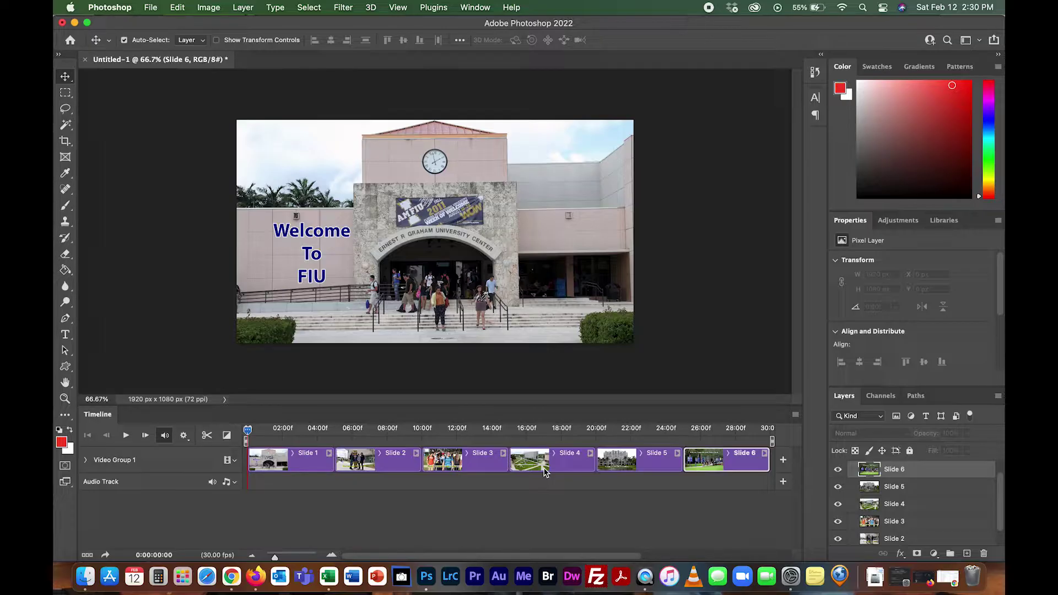
key("space")
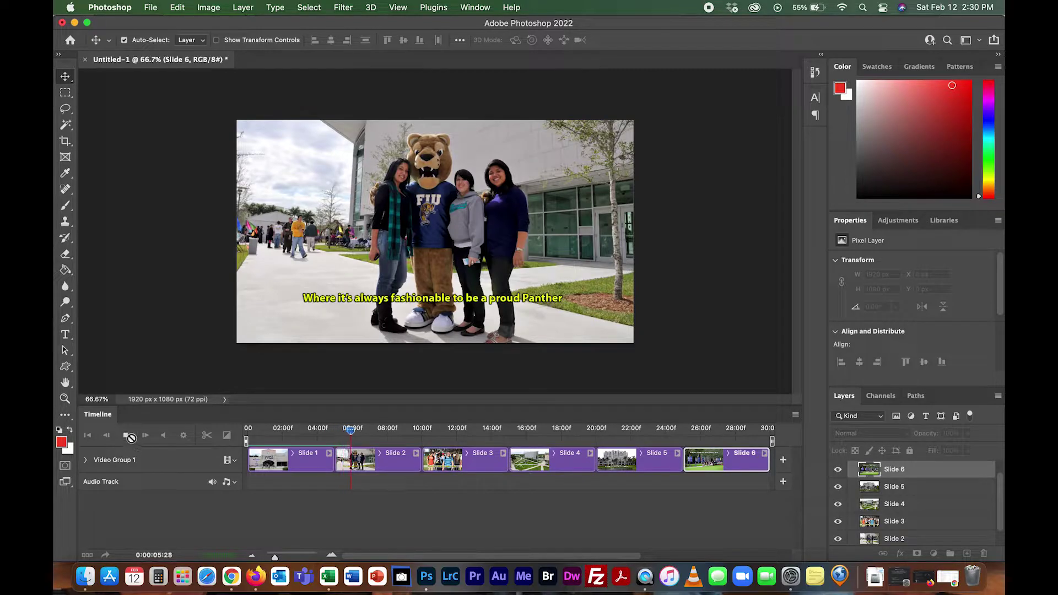
left_click(126, 436)
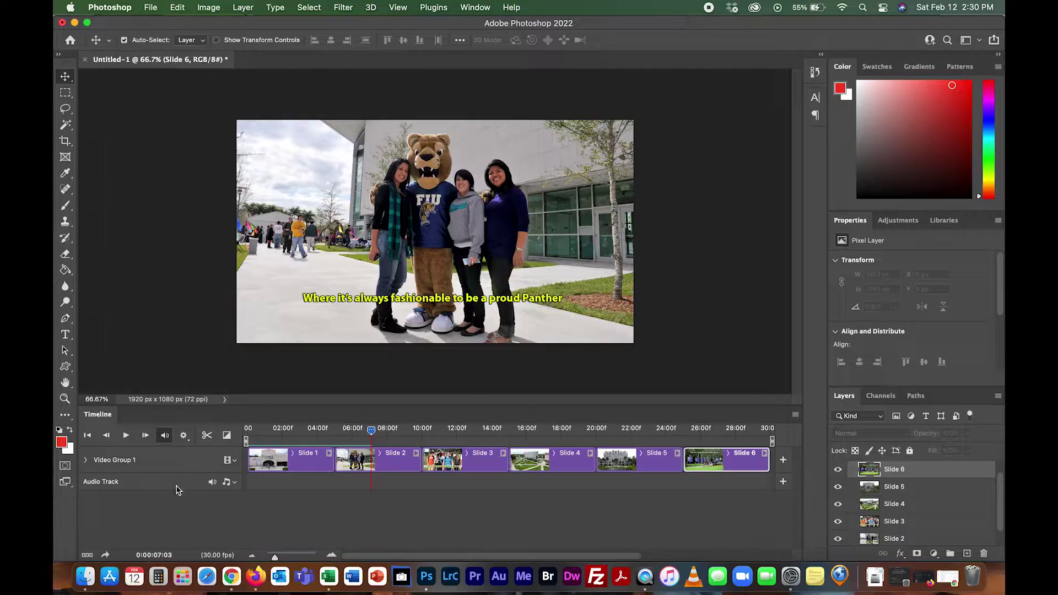
Choose Zoom as the motion effect for the Slide 1 clip.
left_click(289, 460)
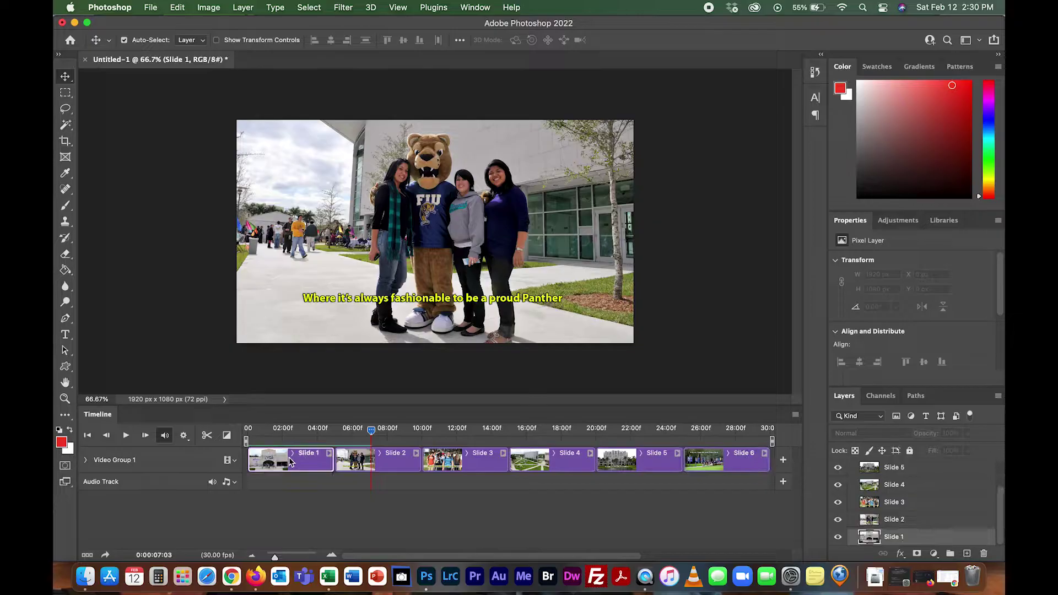
left_click(290, 457)
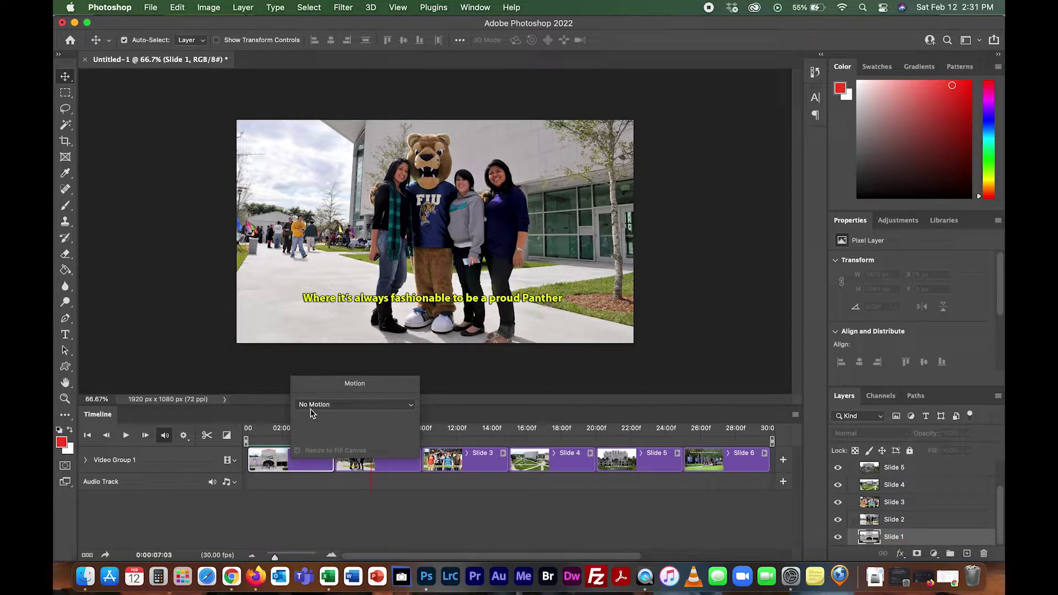
left_click(332, 502)
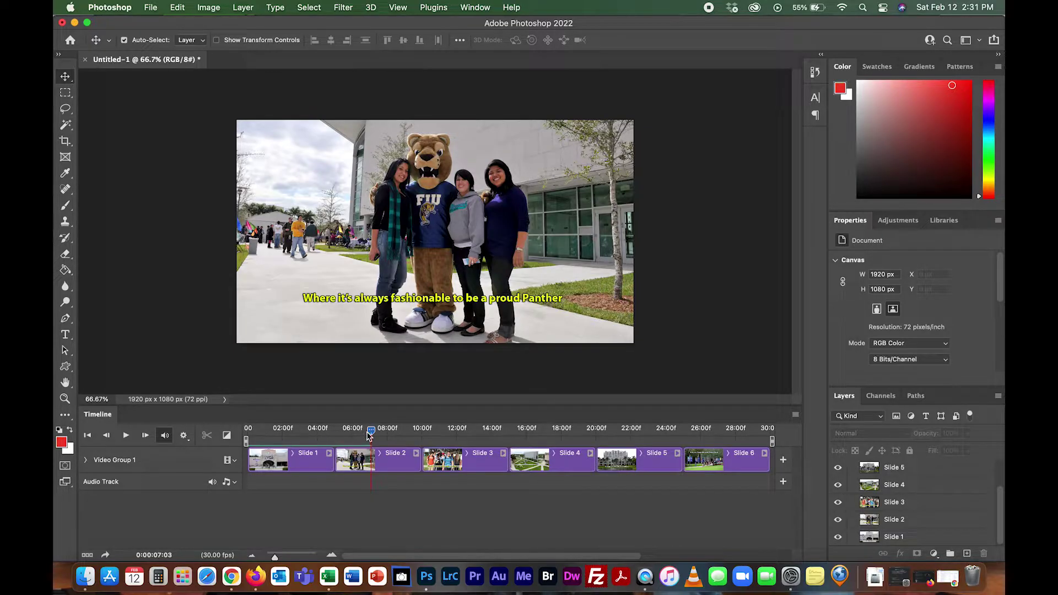
left_click_drag(371, 430, 293, 434)
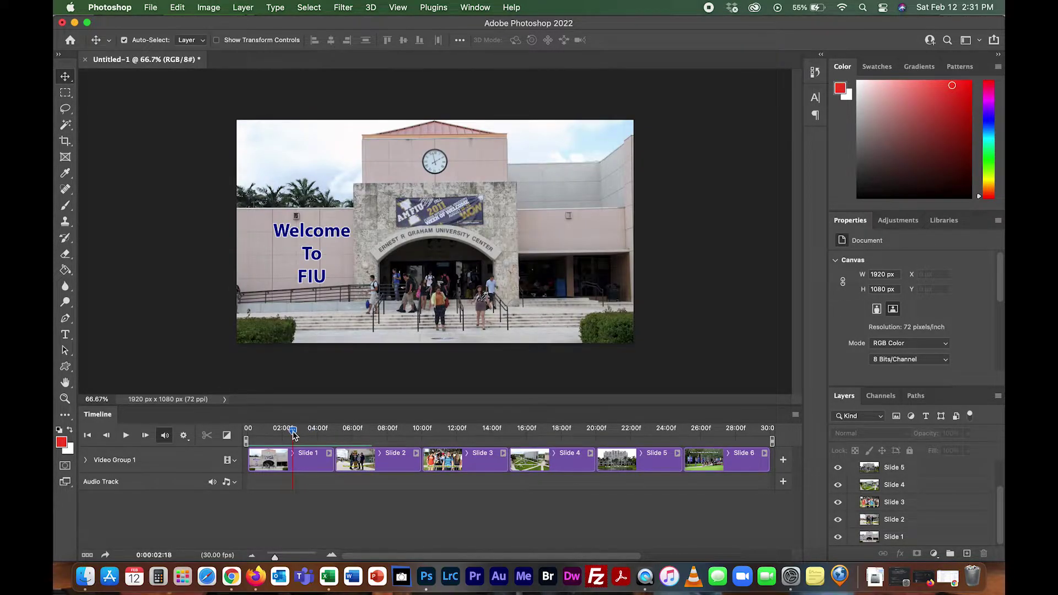
left_click(305, 459)
right_click(305, 458)
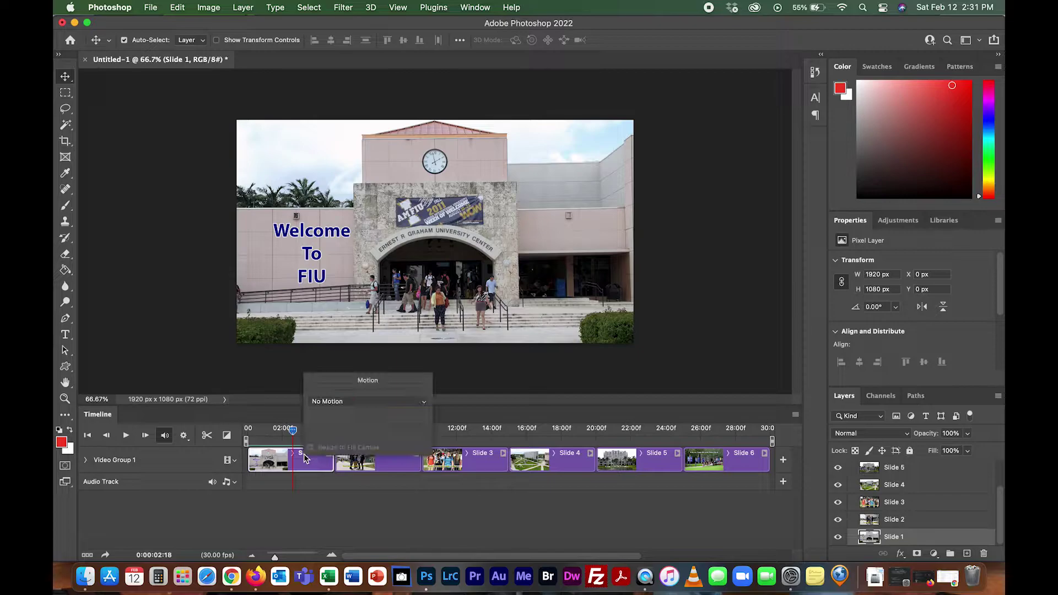
left_click(328, 405)
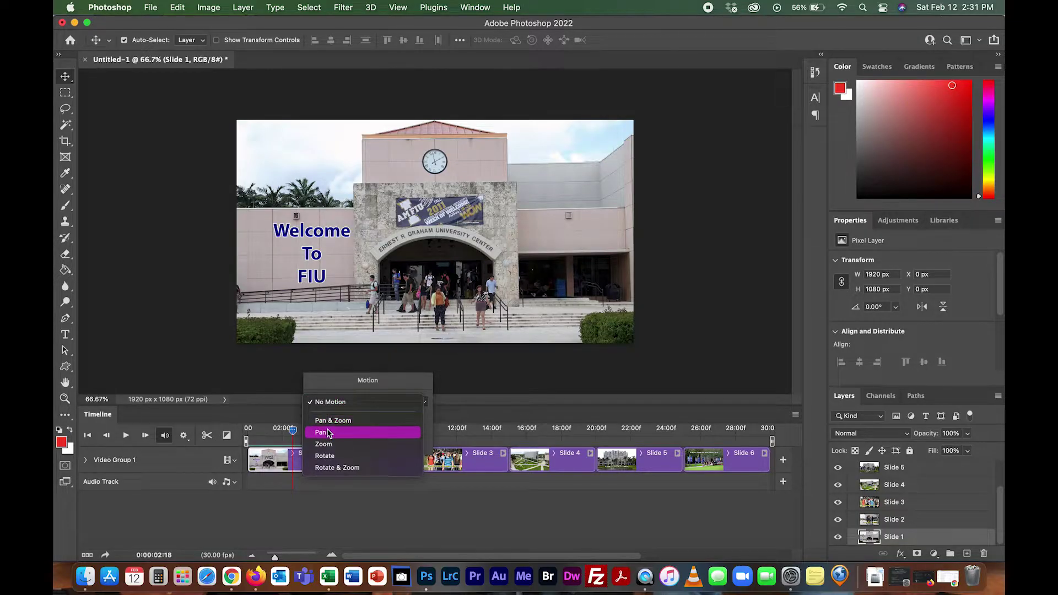
left_click(329, 444)
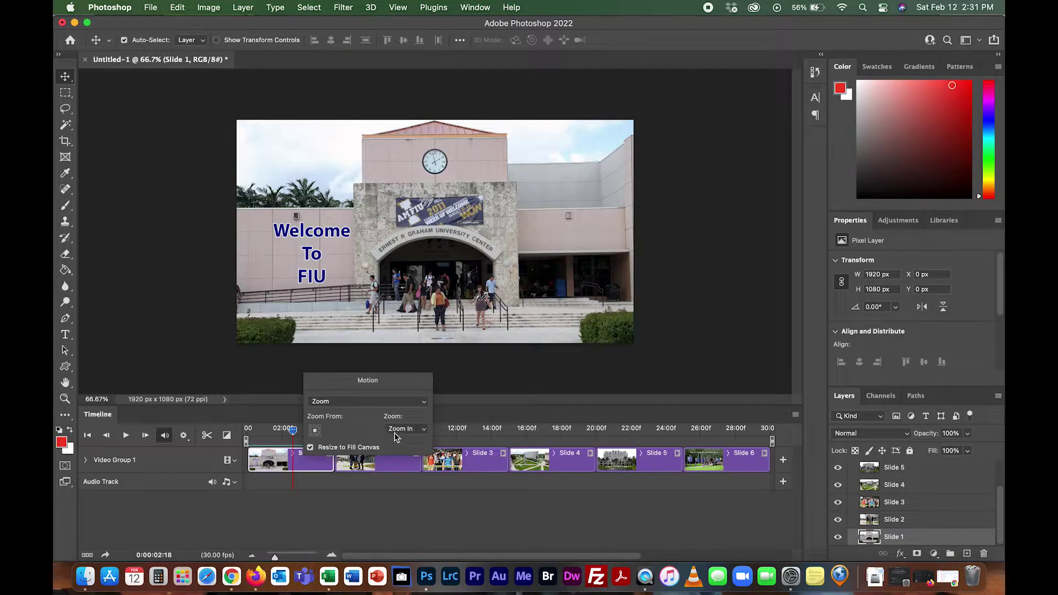
left_click(383, 504)
Preview Slide 1's zoom from the start of the timeline.
left_click_drag(292, 430, 249, 431)
key("space")
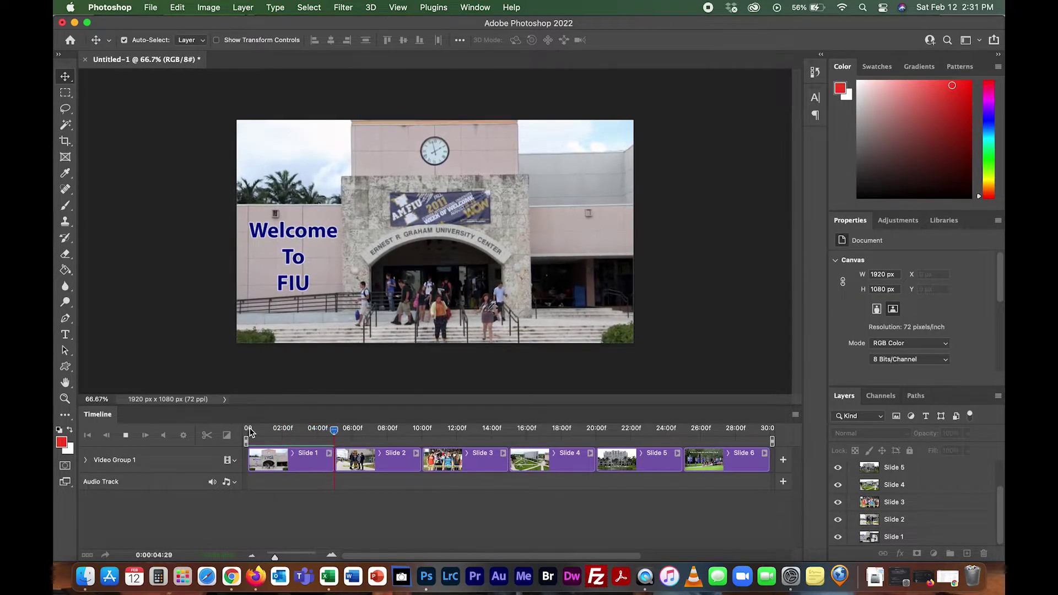
key("space")
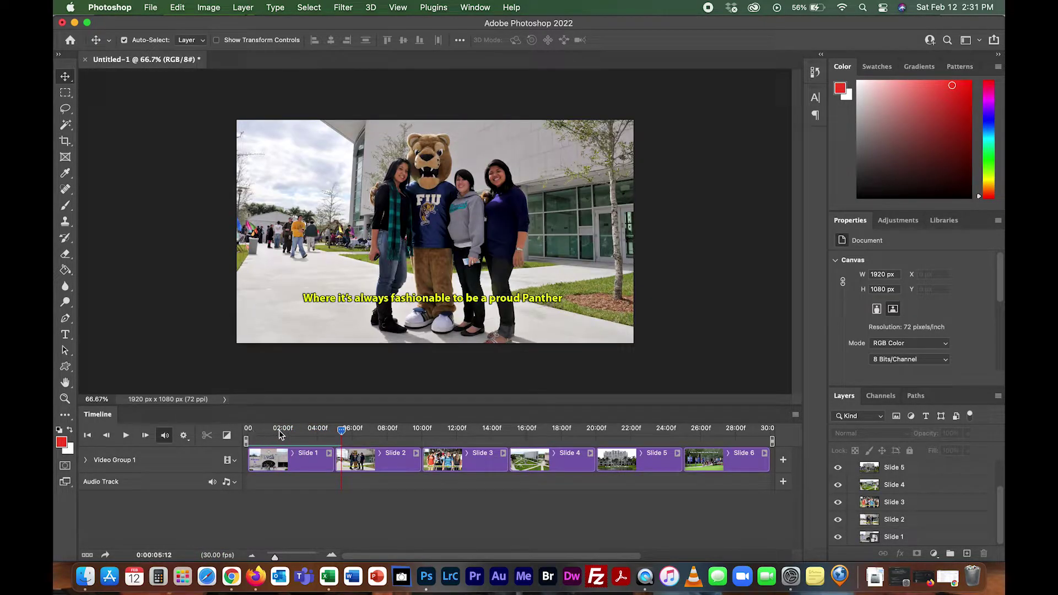
Set Slide 2's motion to Zoom with Zoom Out, then preview it into Slide 3.
left_click(362, 459)
right_click(362, 458)
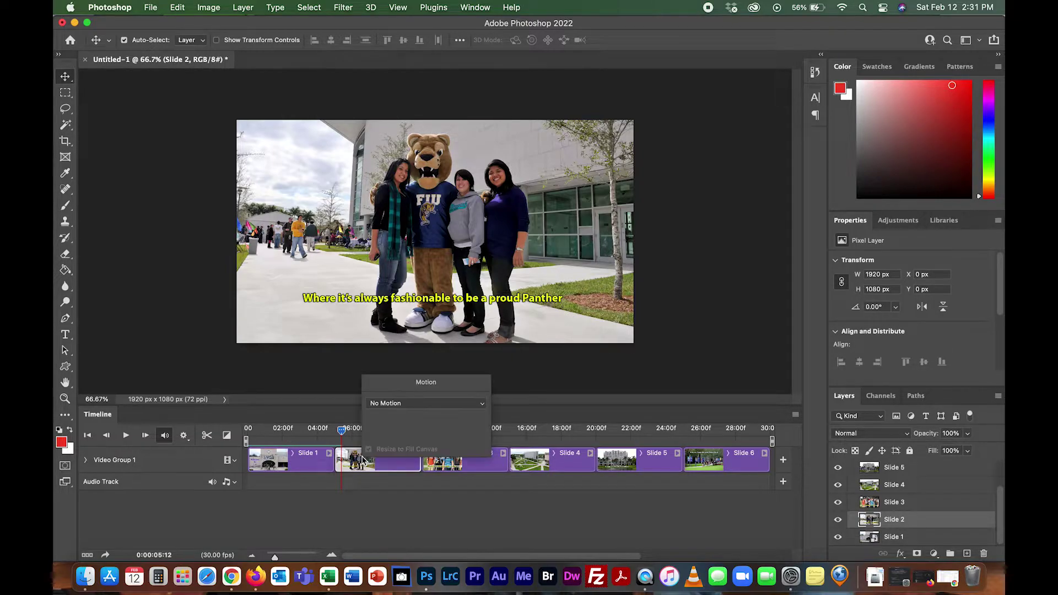
left_click(389, 405)
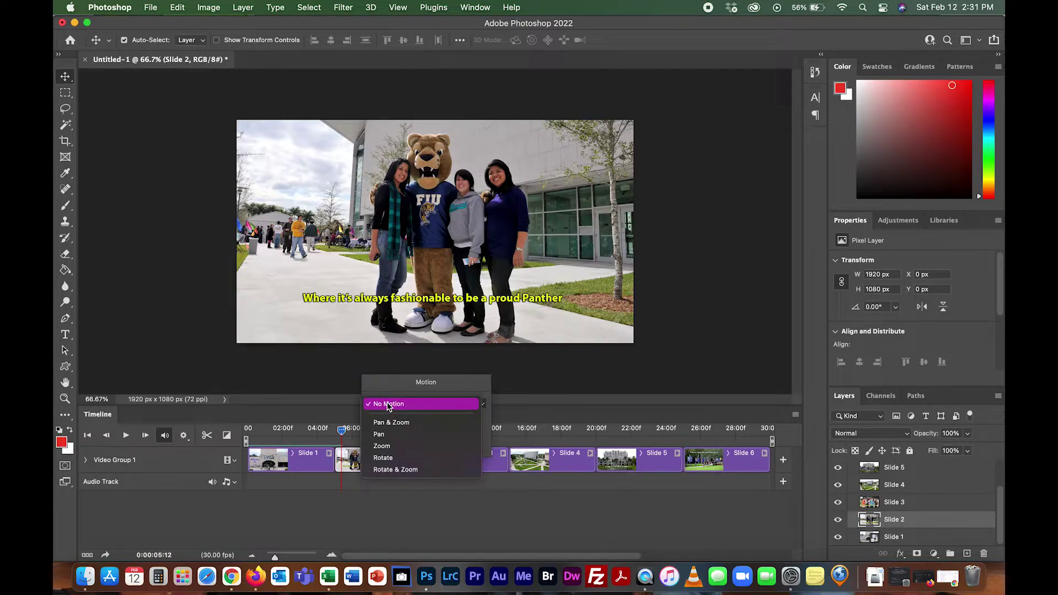
left_click(388, 447)
left_click(464, 431)
left_click(463, 443)
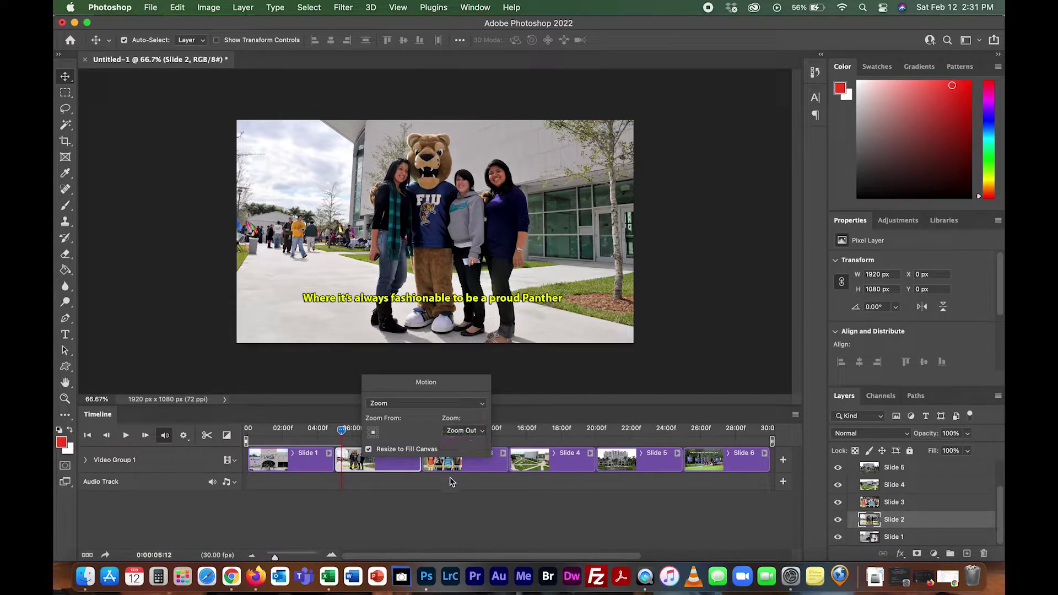
left_click(449, 503)
key("space")
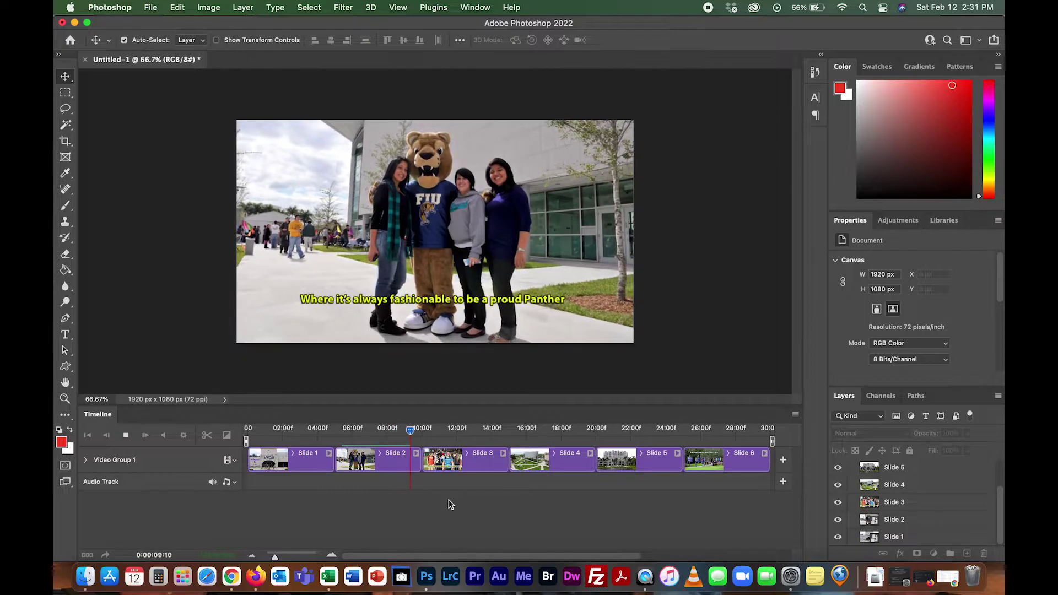
key("space")
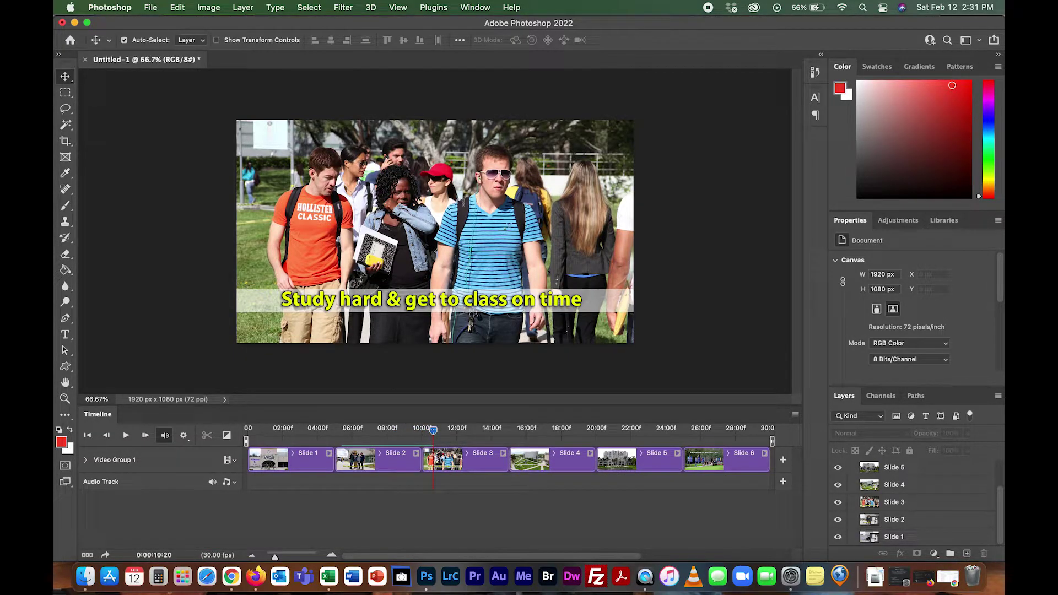
Apply a Pan motion to Slide 3 and preview it from the end of Slide 2.
right_click(457, 455)
left_click(477, 401)
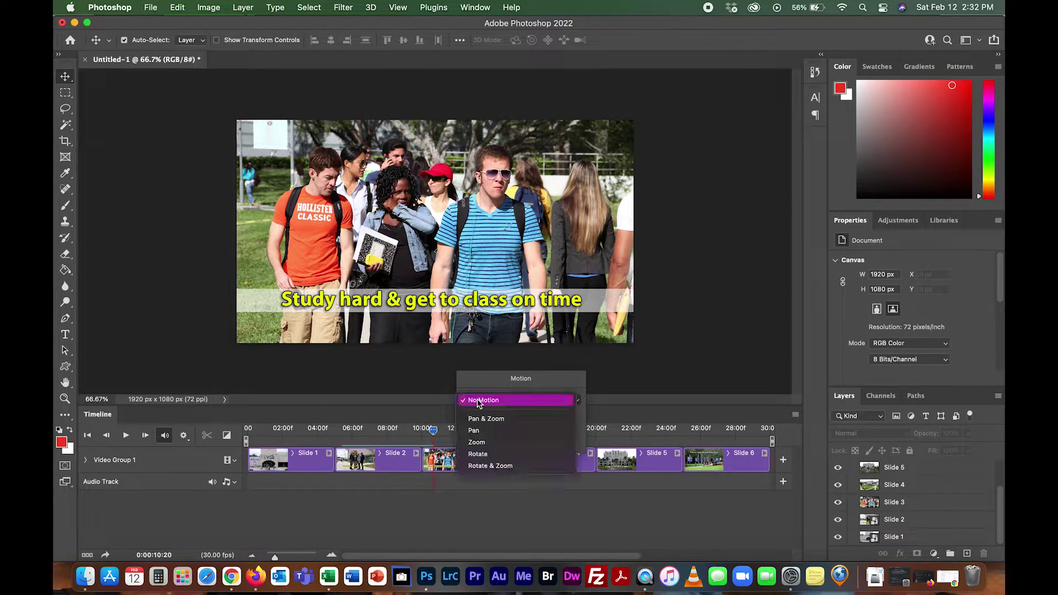
left_click(484, 430)
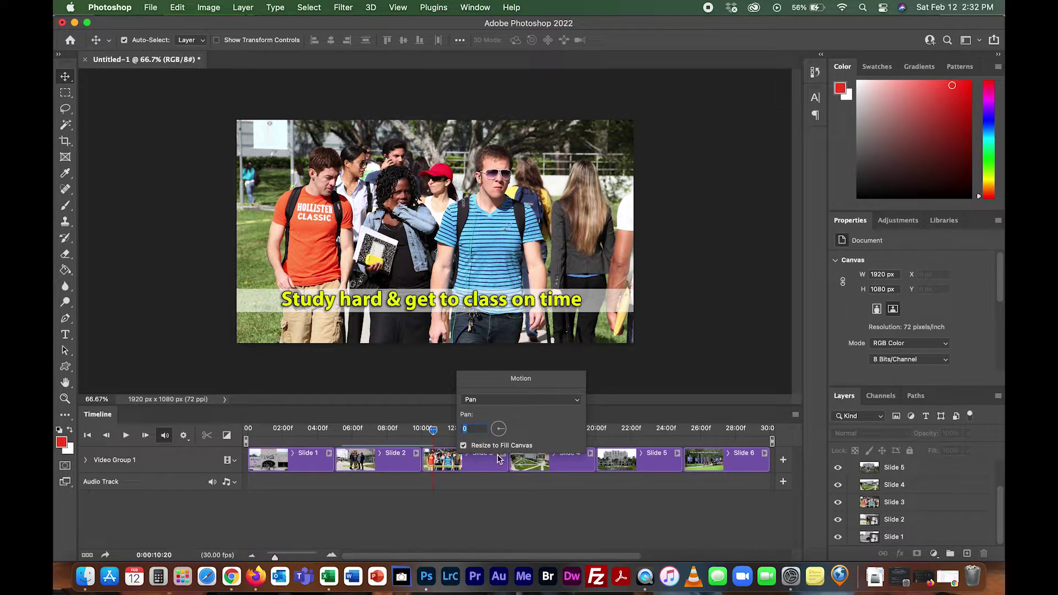
left_click(450, 506)
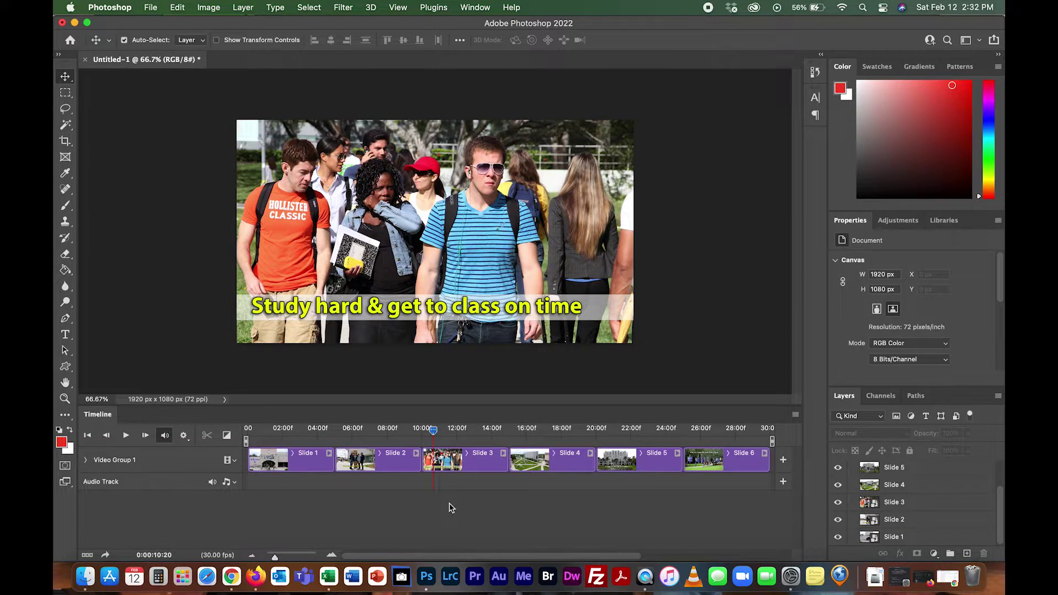
left_click_drag(433, 430, 417, 435)
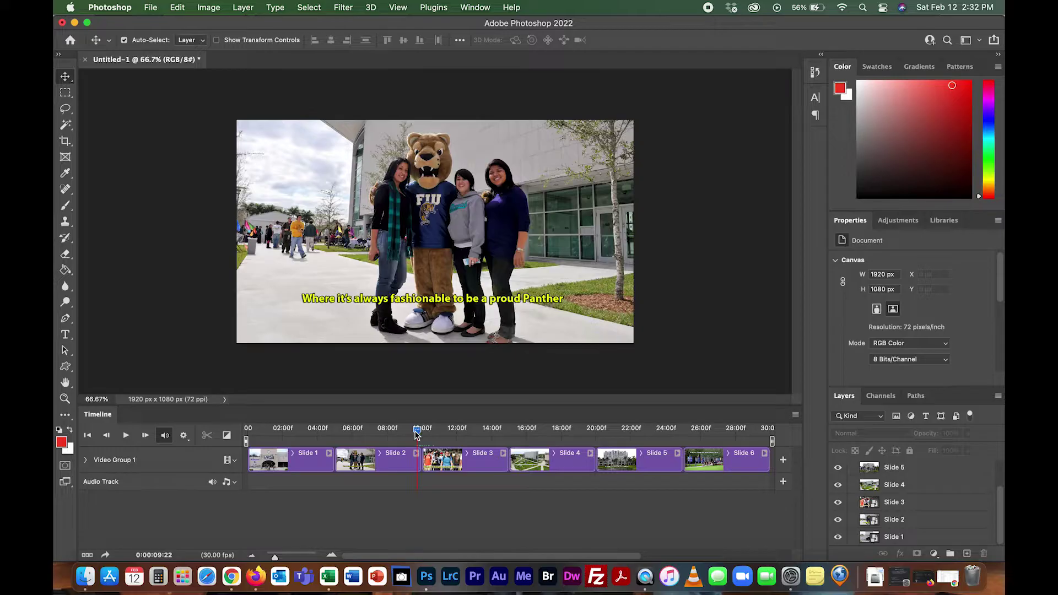
key("space")
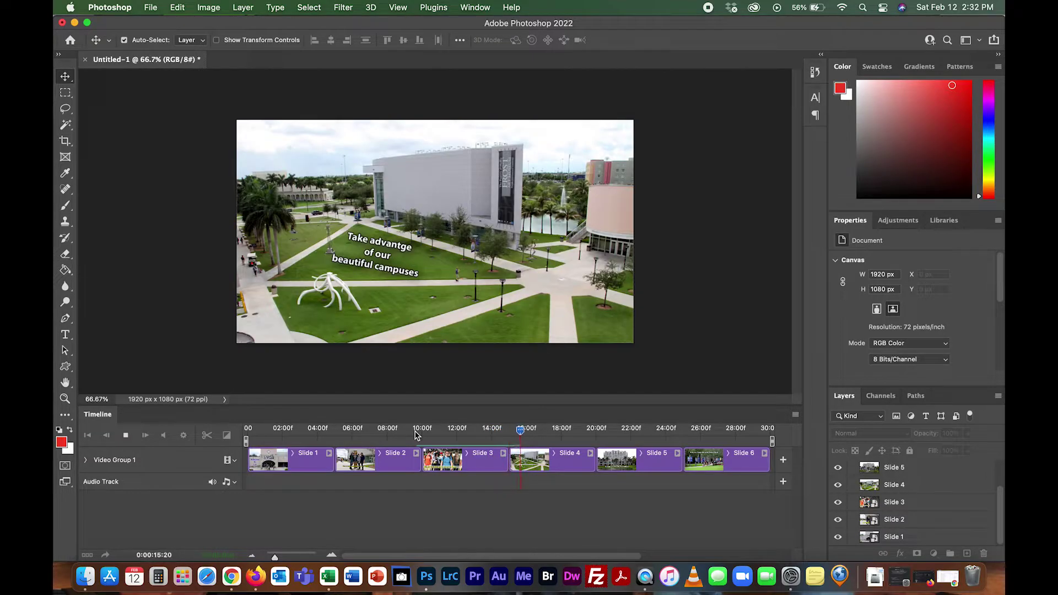
Give Slide 4 a clockwise Rotate & Zoom motion with Zoom In, then preview it.
key("space")
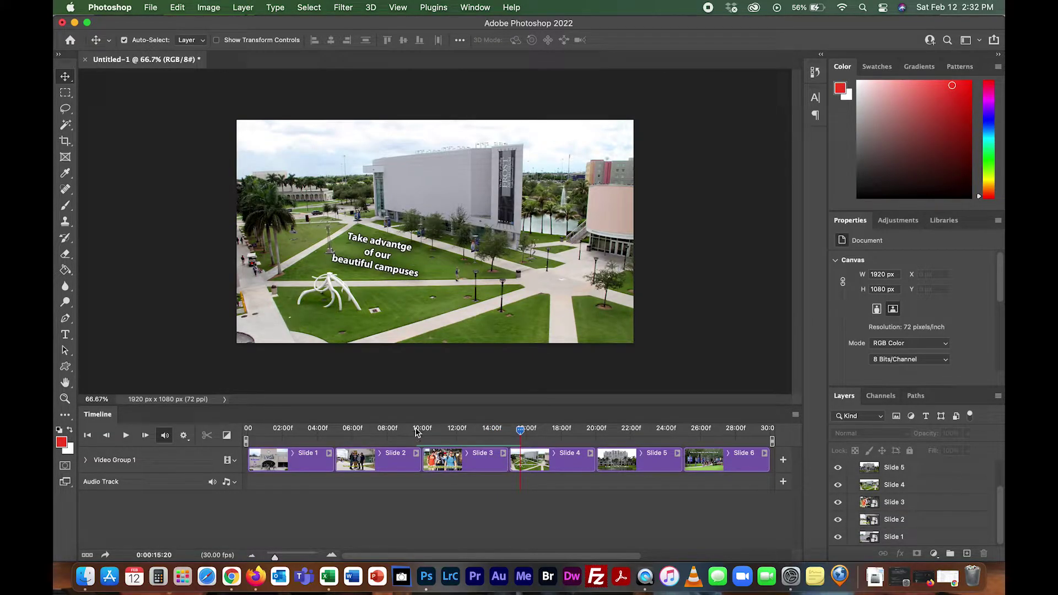
right_click(539, 457)
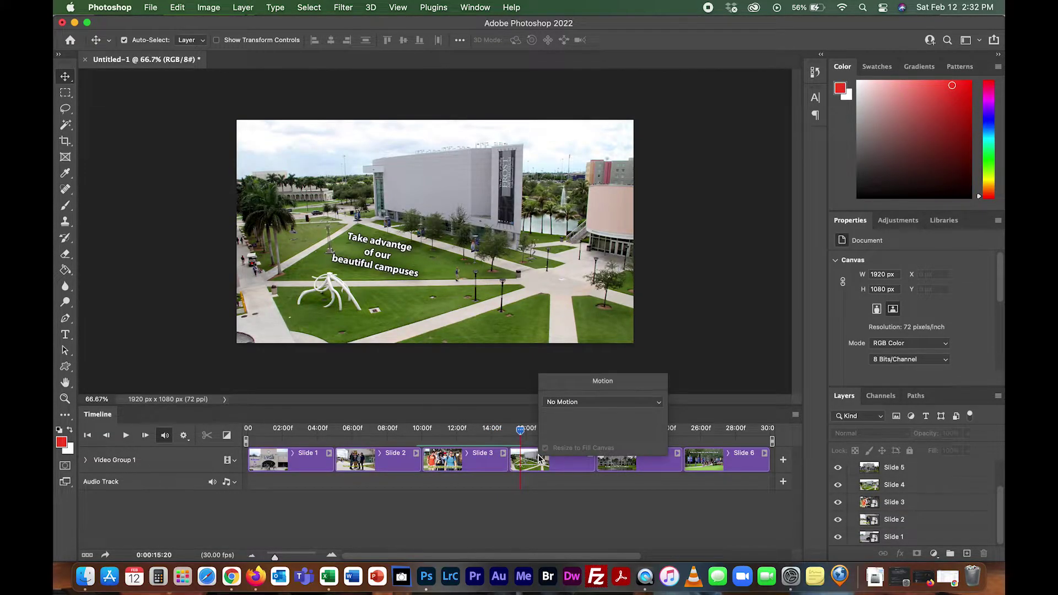
left_click(570, 402)
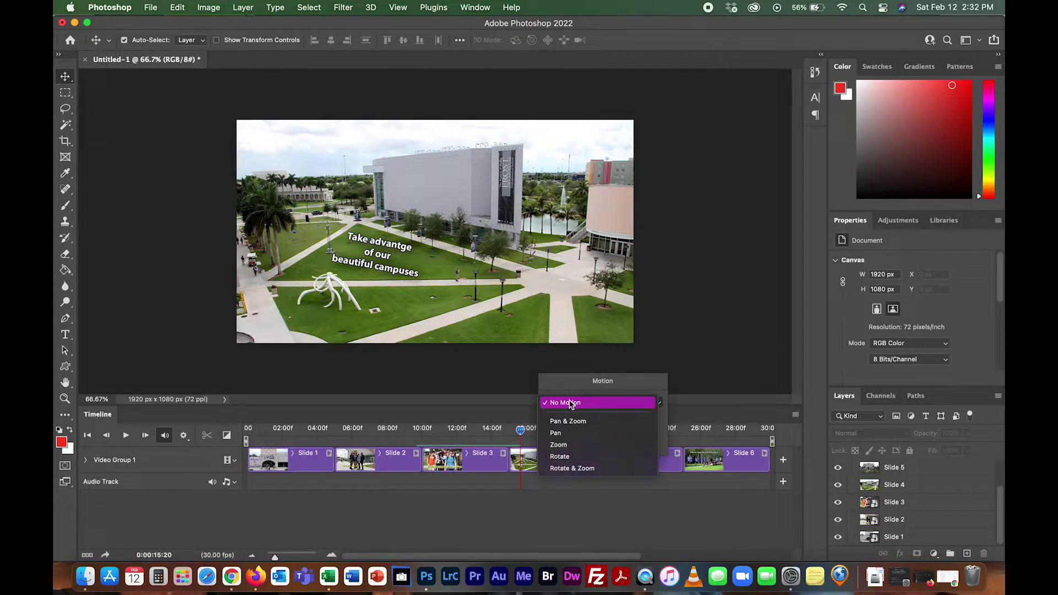
left_click(572, 468)
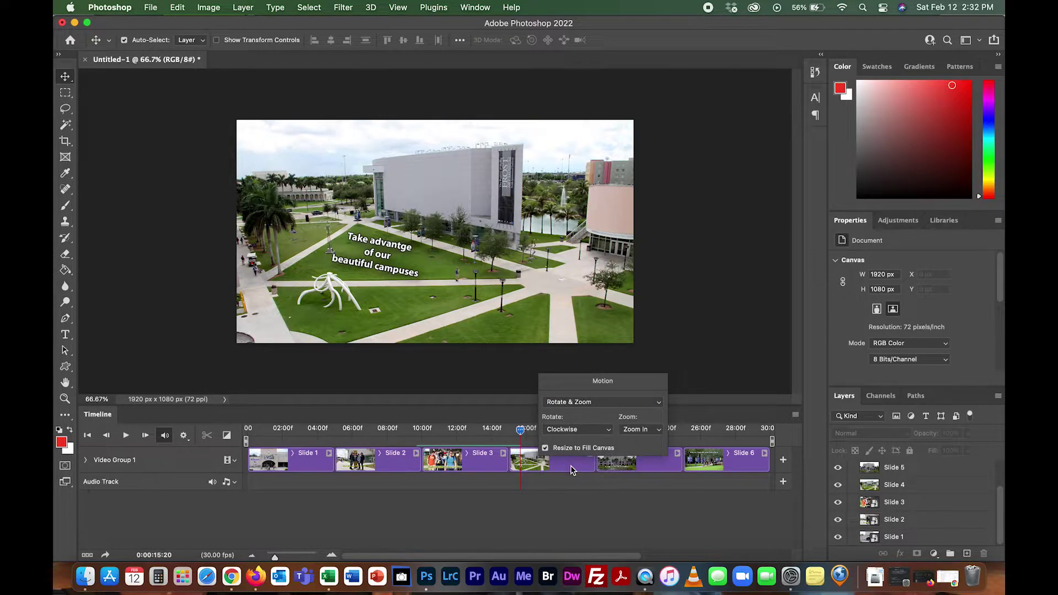
left_click(569, 434)
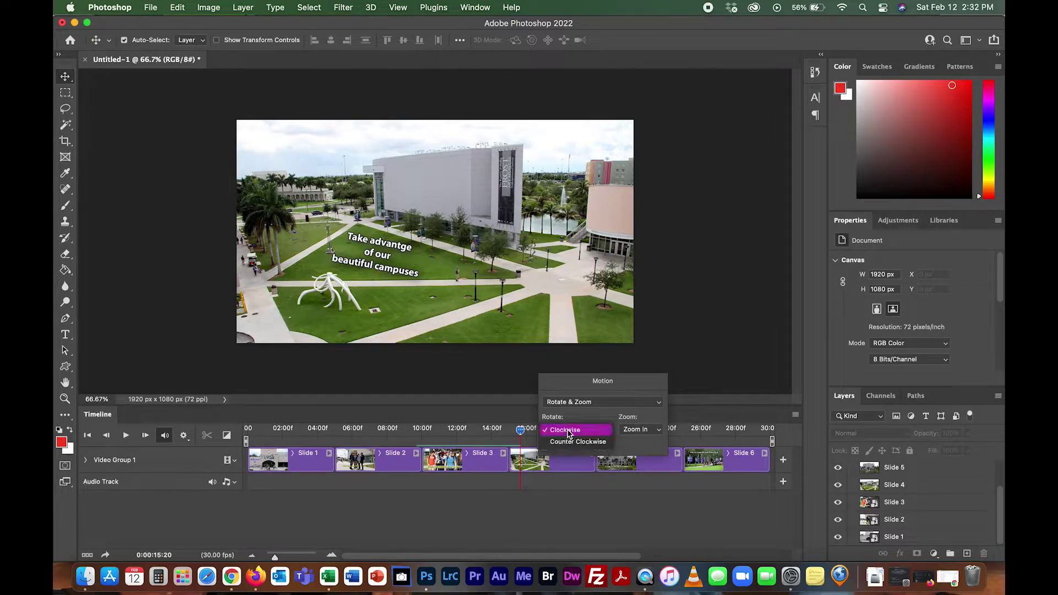
left_click(567, 434)
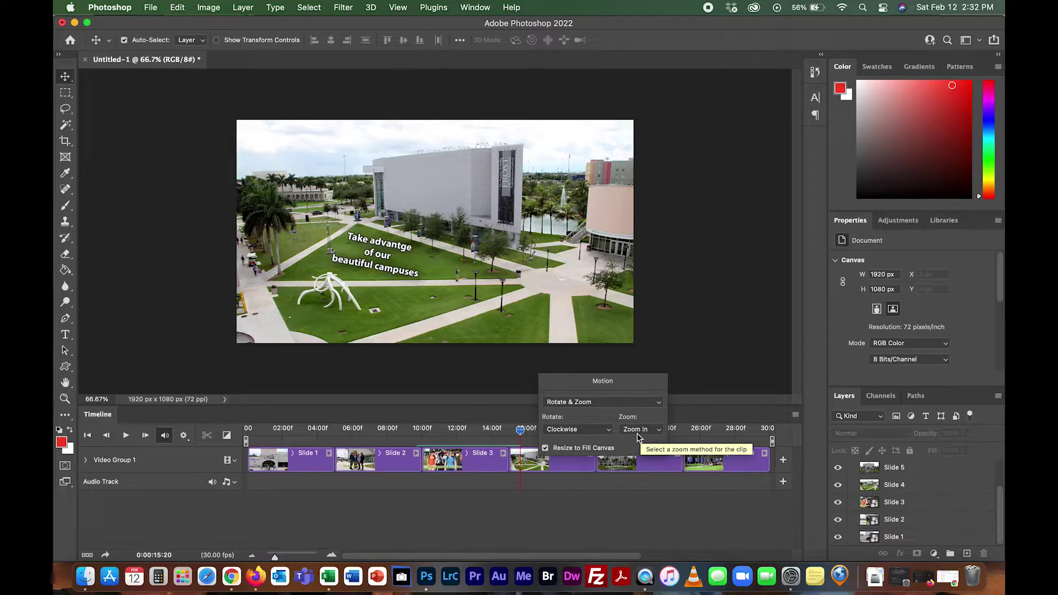
left_click(576, 502)
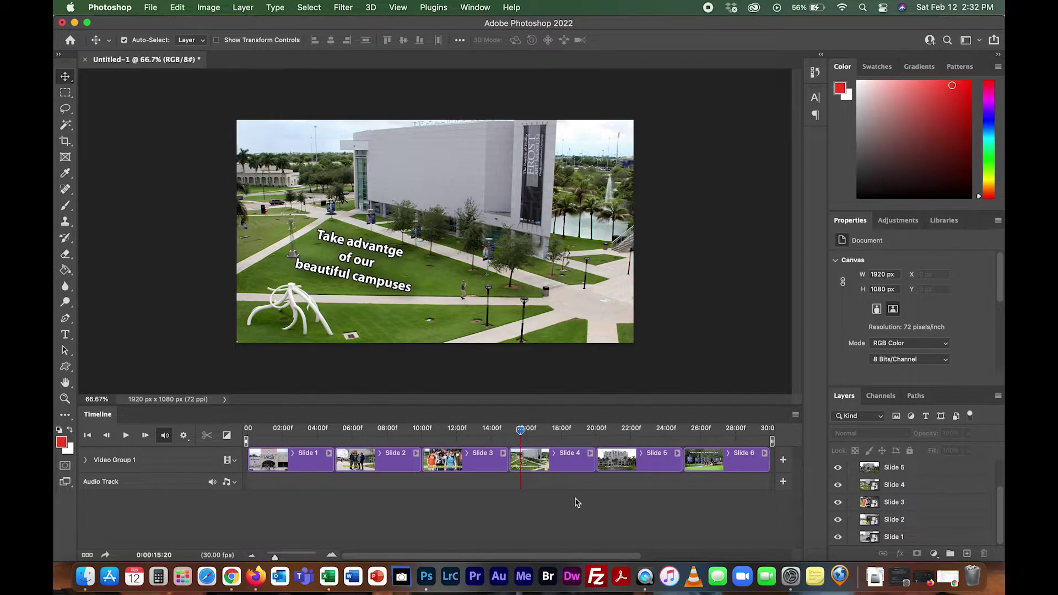
key("space")
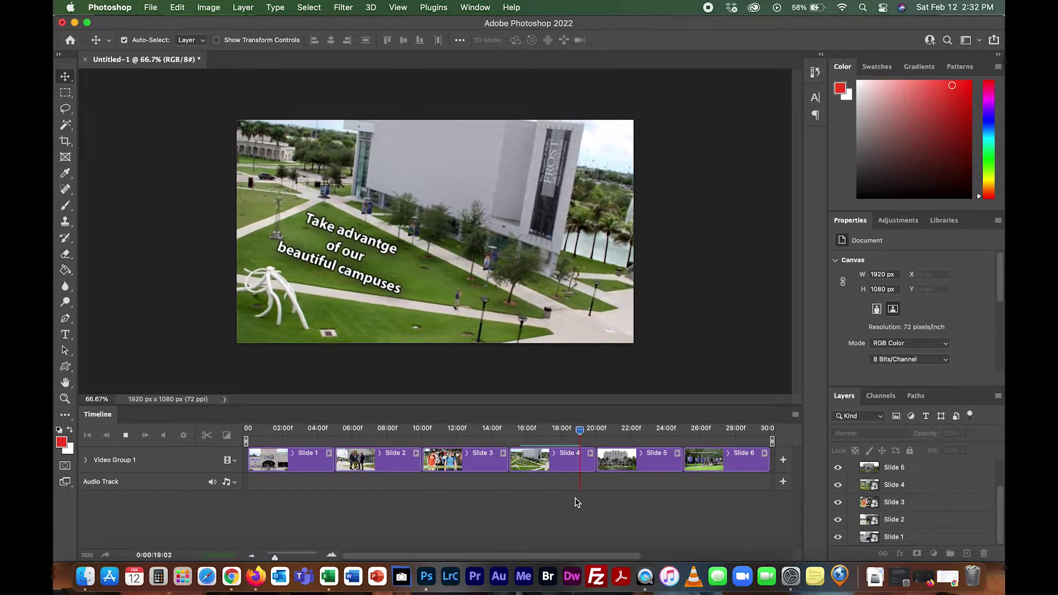
key("space")
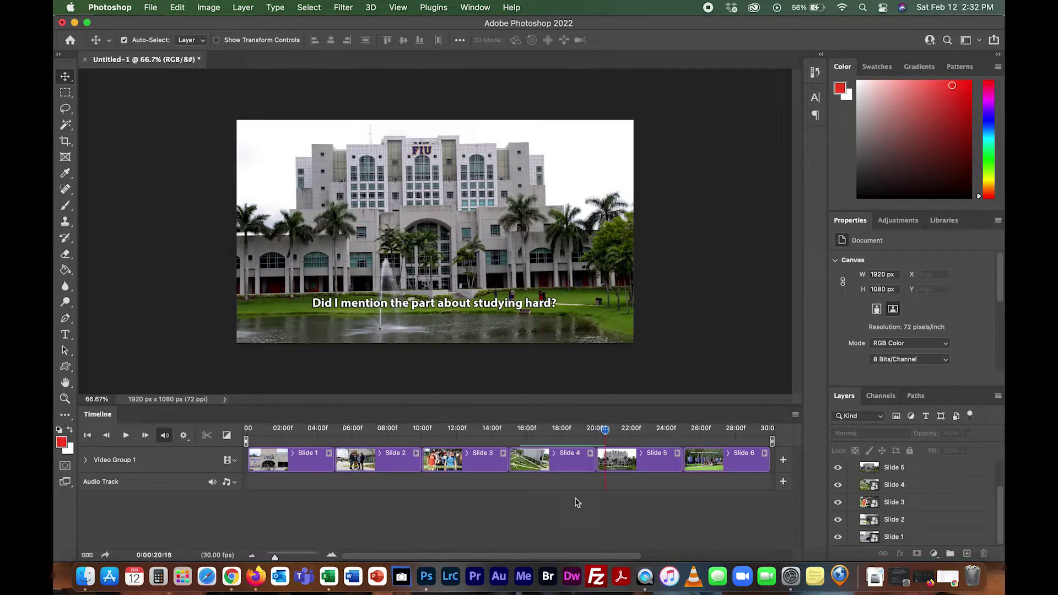
Apply a Zoom motion to Slide 5 and preview it up to Slide 6.
left_click(620, 462)
right_click(619, 466)
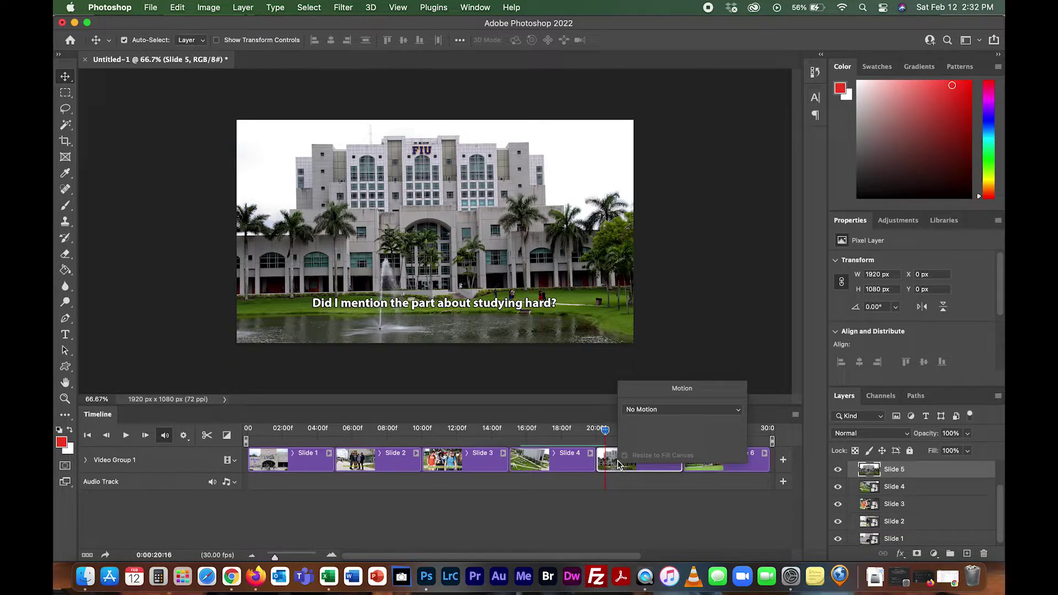
left_click(650, 411)
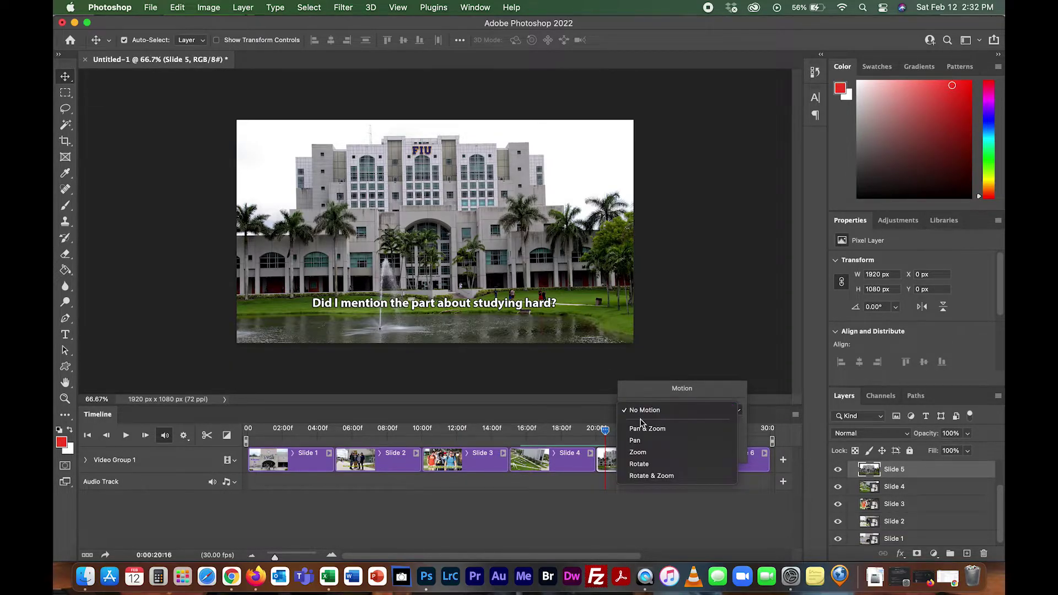
left_click(637, 452)
left_click(634, 511)
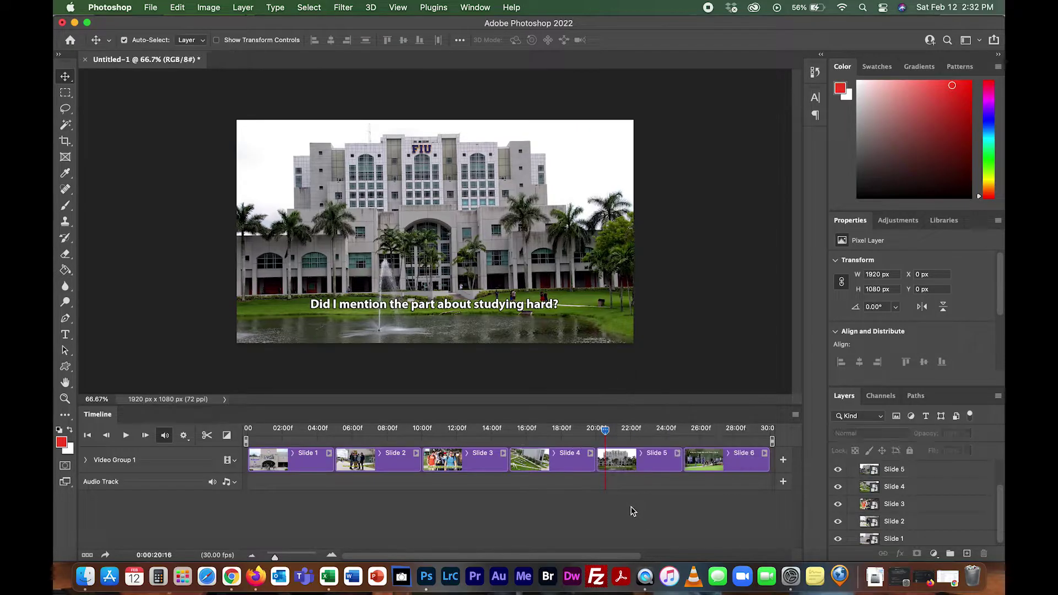
key("space")
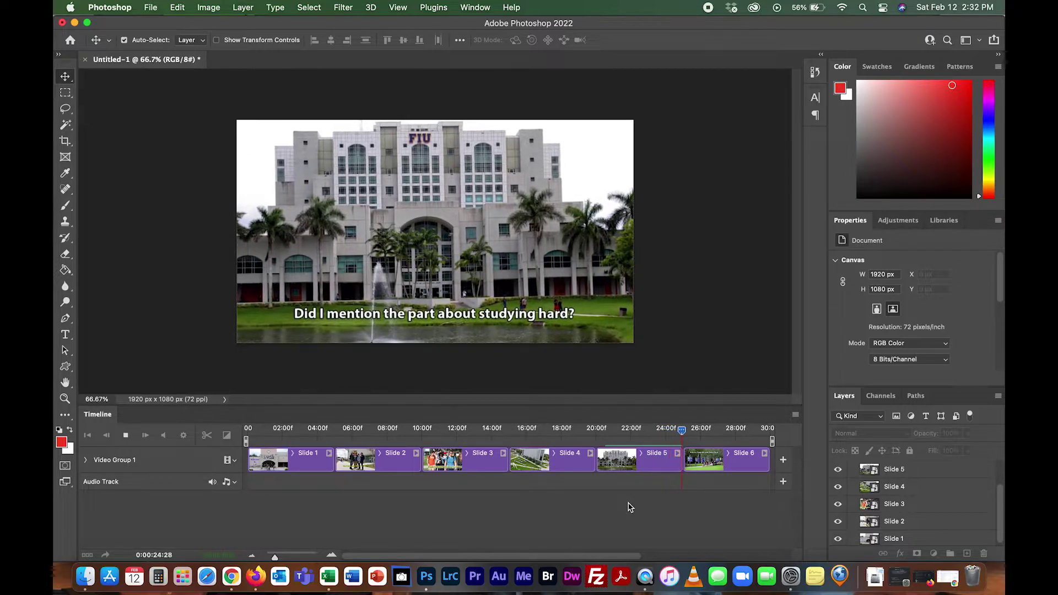
key("space")
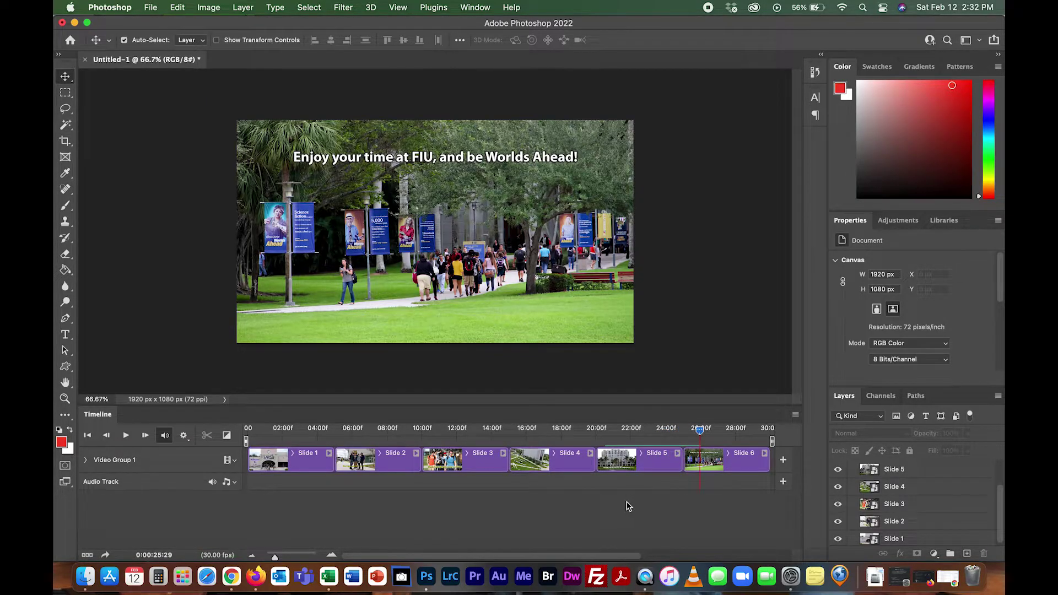
Give Slide 6 a Zoom motion set to Zoom Out, then preview it.
left_click(710, 461)
right_click(710, 461)
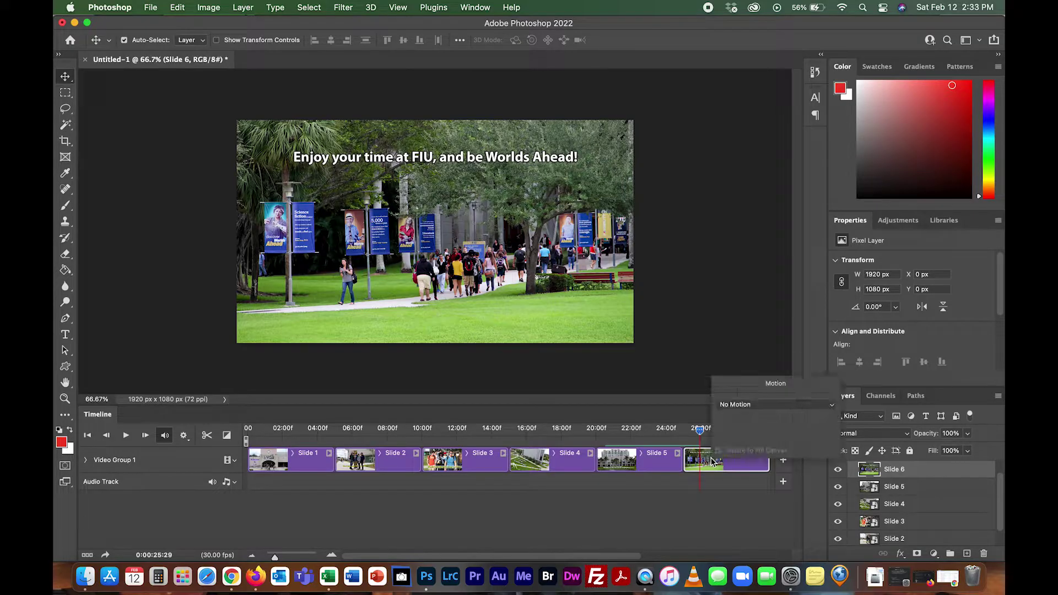
left_click(732, 406)
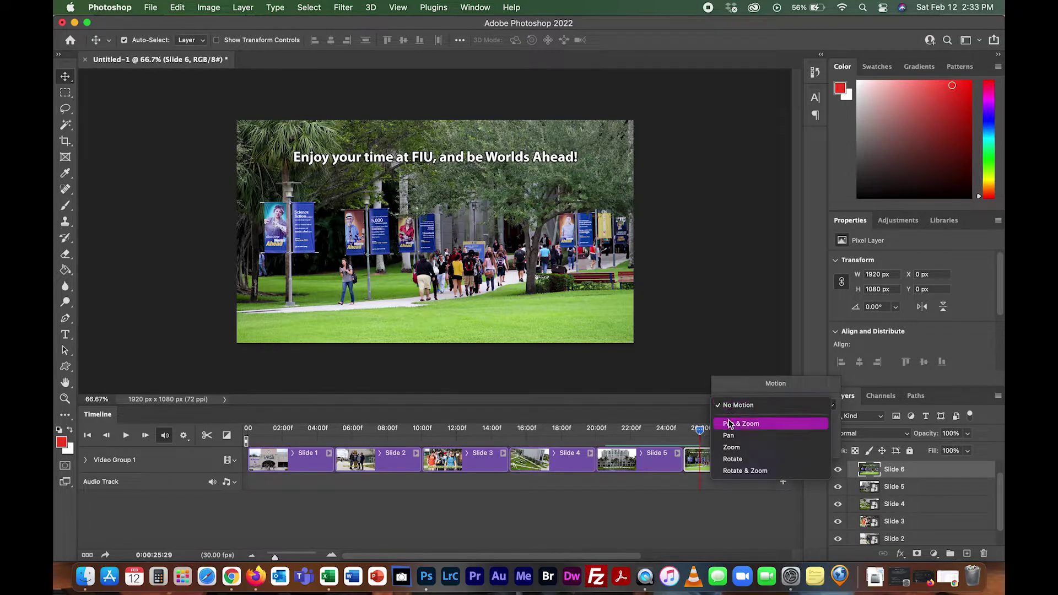
left_click(730, 447)
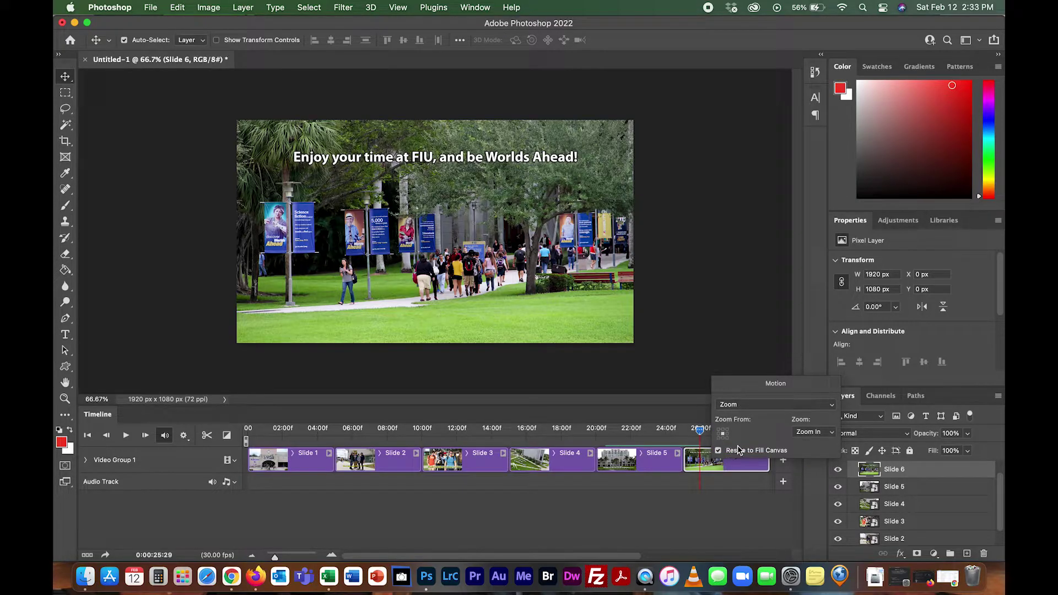
left_click(737, 406)
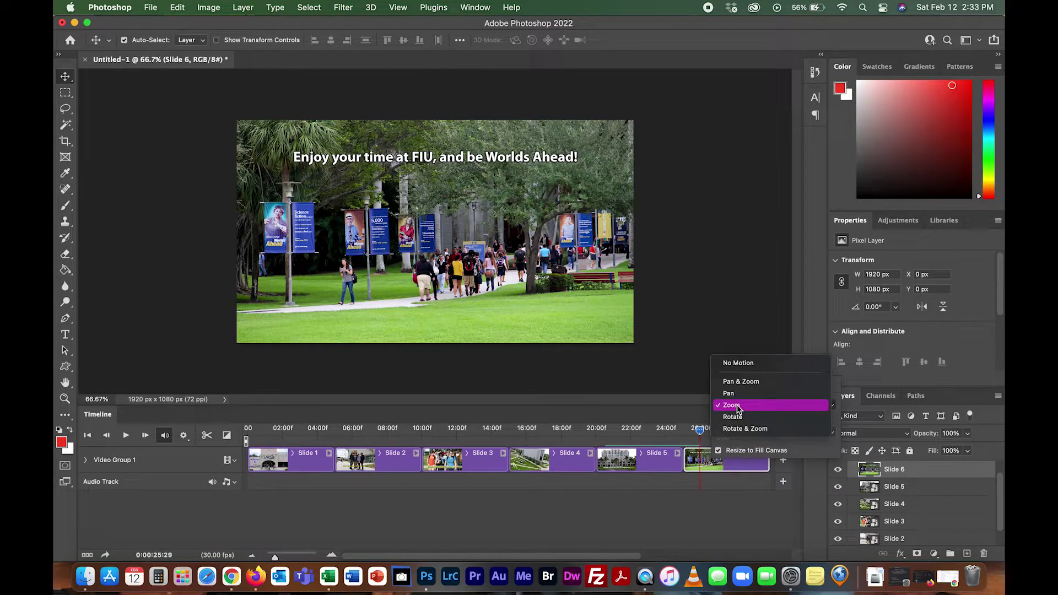
left_click(738, 408)
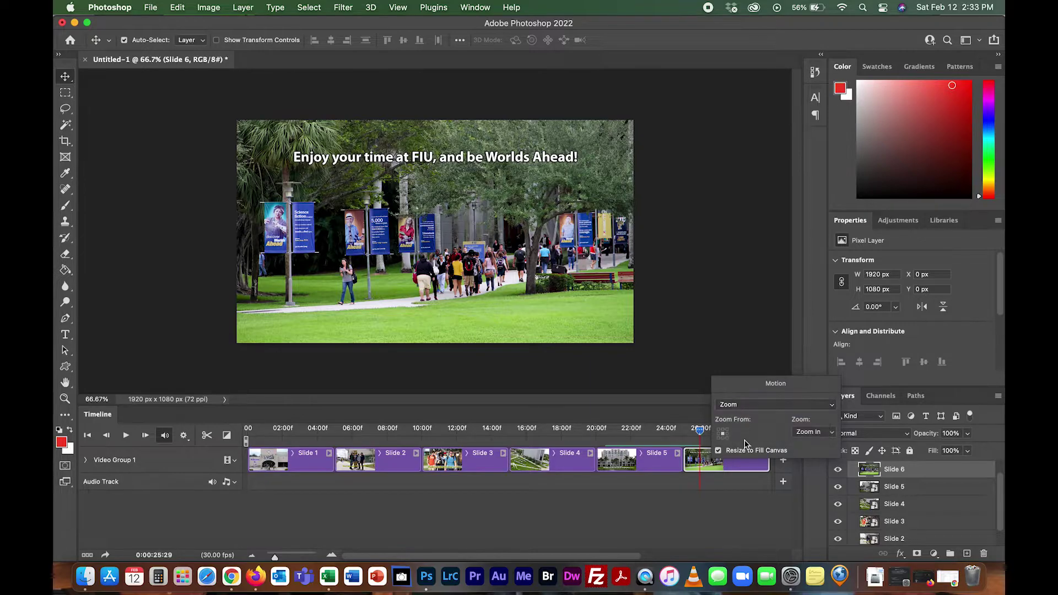
left_click(809, 434)
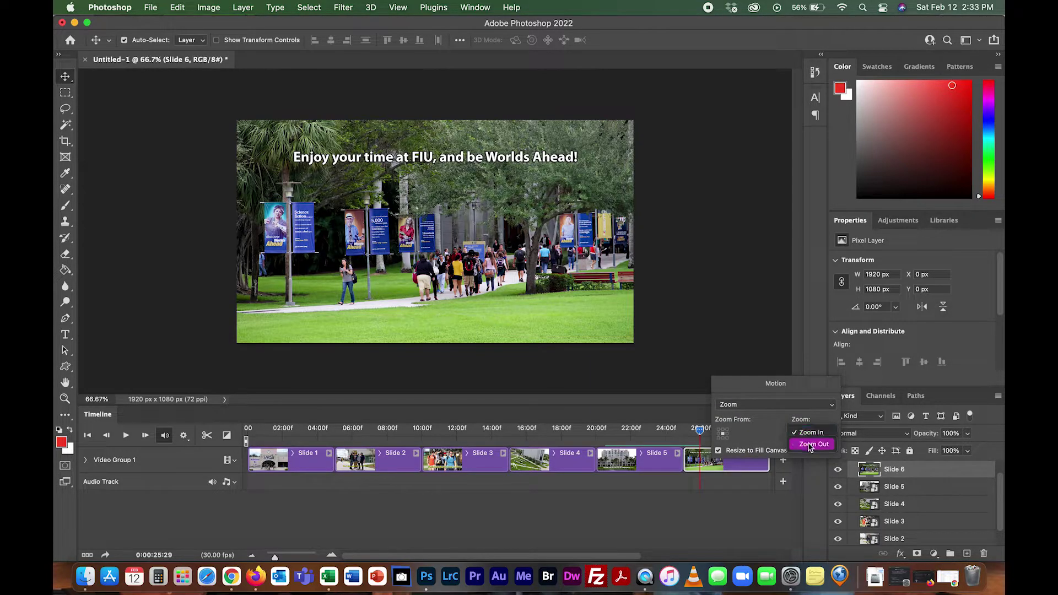
left_click(809, 443)
left_click(725, 516)
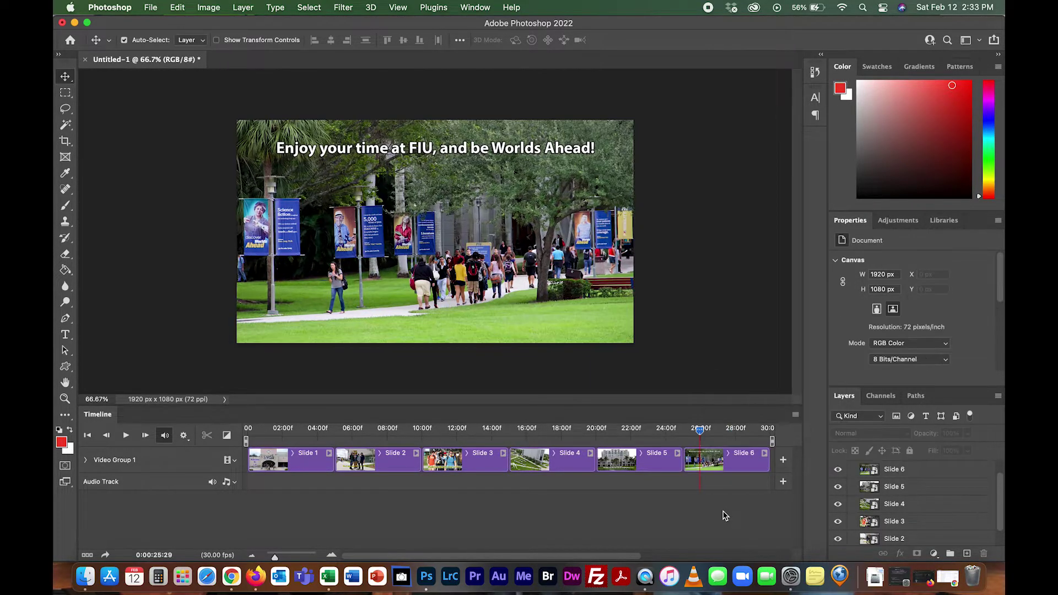
key("space")
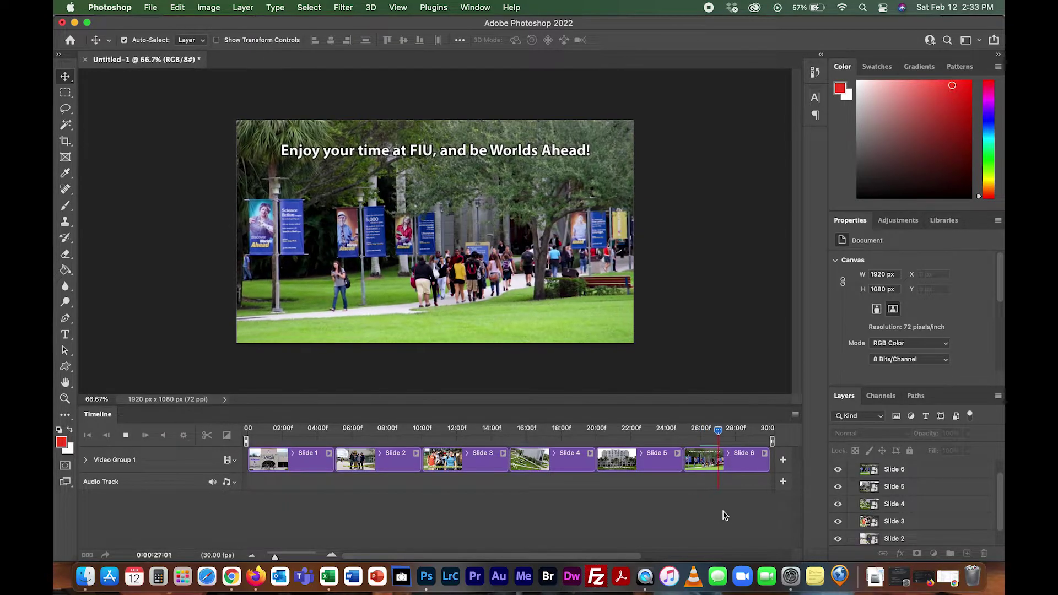
key("space")
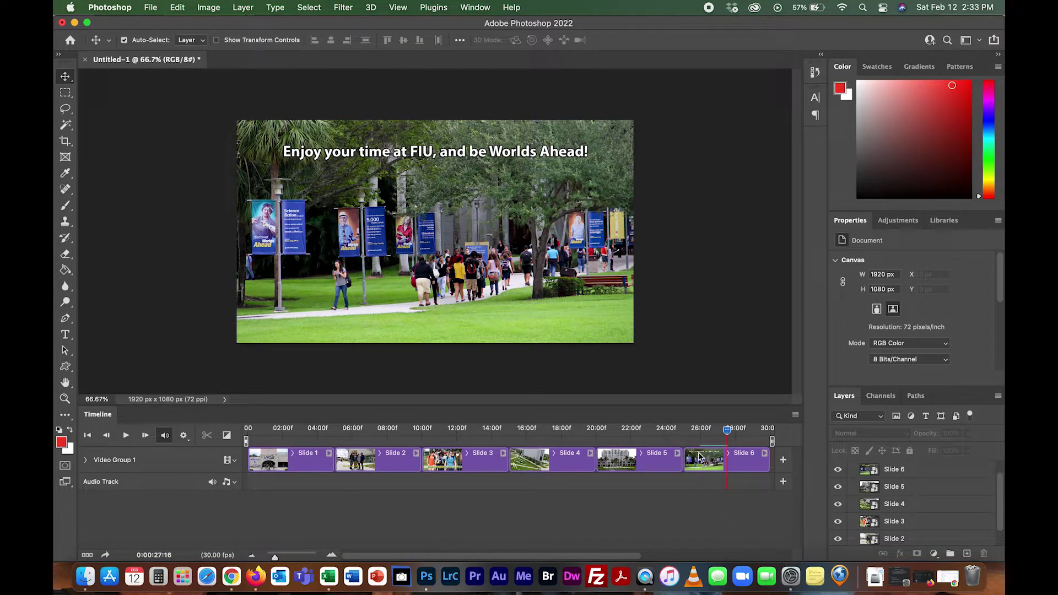
left_click_drag(727, 431, 238, 439)
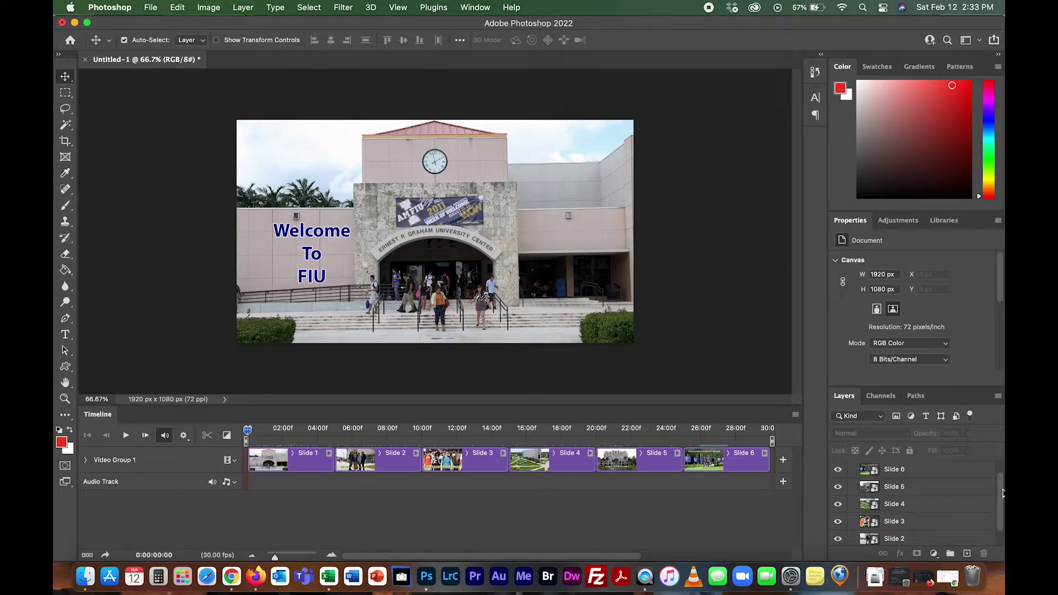
scroll(1002, 492, "up", 2)
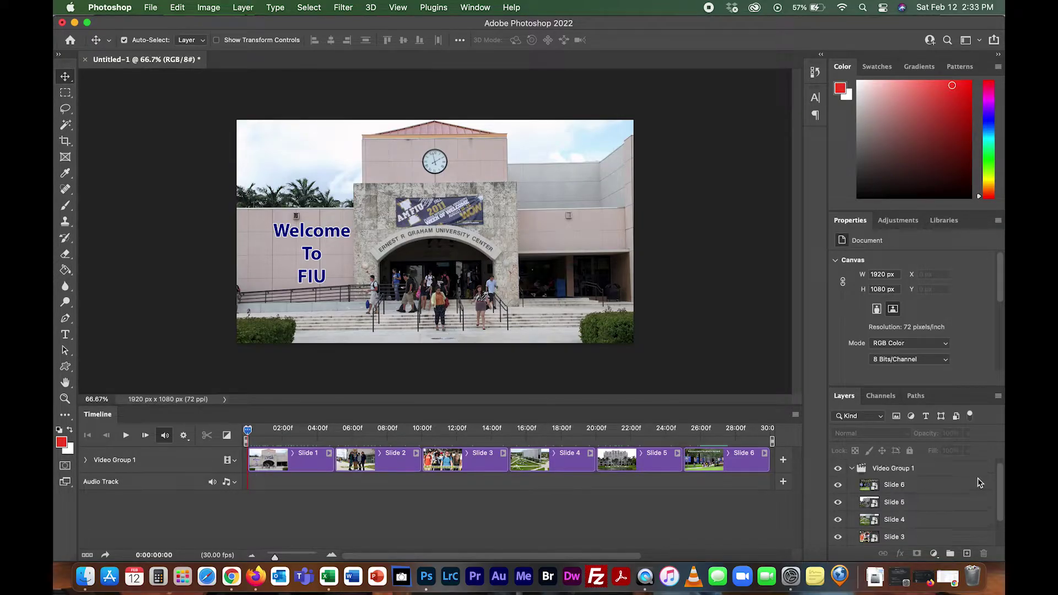
scroll(980, 486, "down", 1)
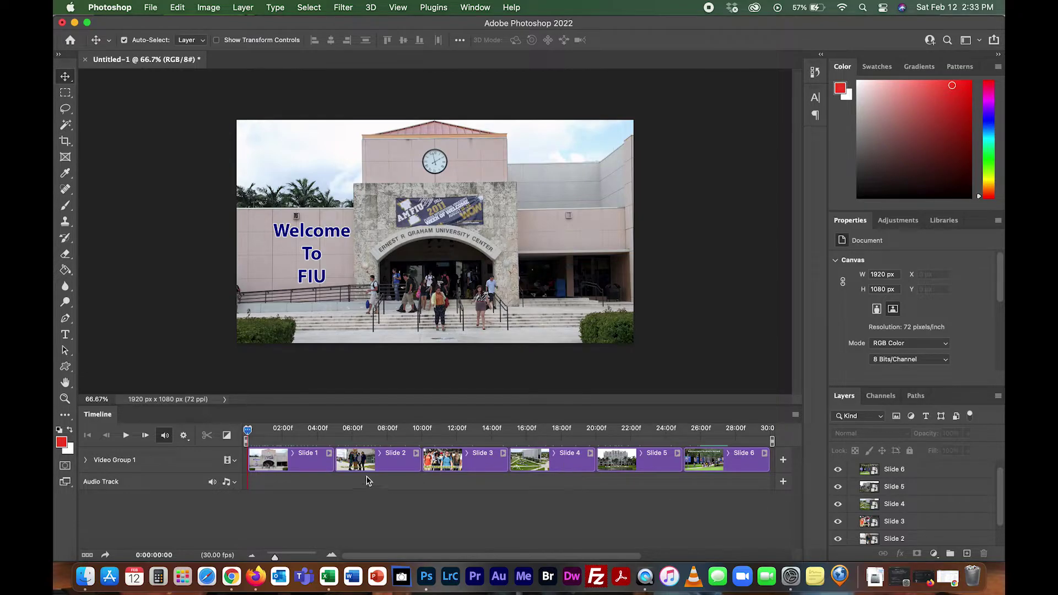
Add a Cross Fade transition between Slide 1 and Slide 2 and preview it.
left_click(227, 437)
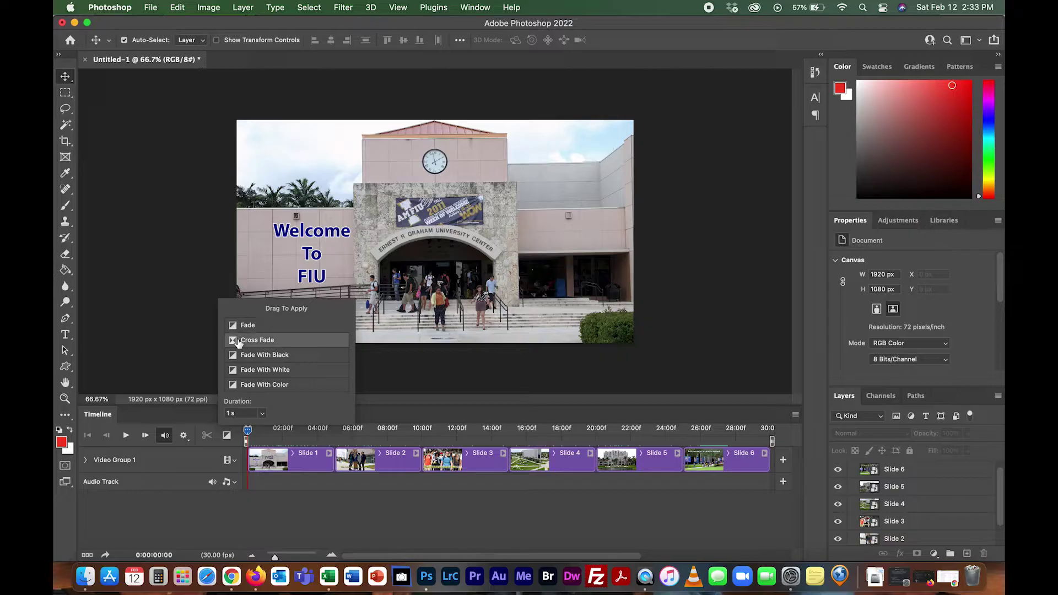
left_click_drag(233, 343, 334, 462)
left_click(342, 503)
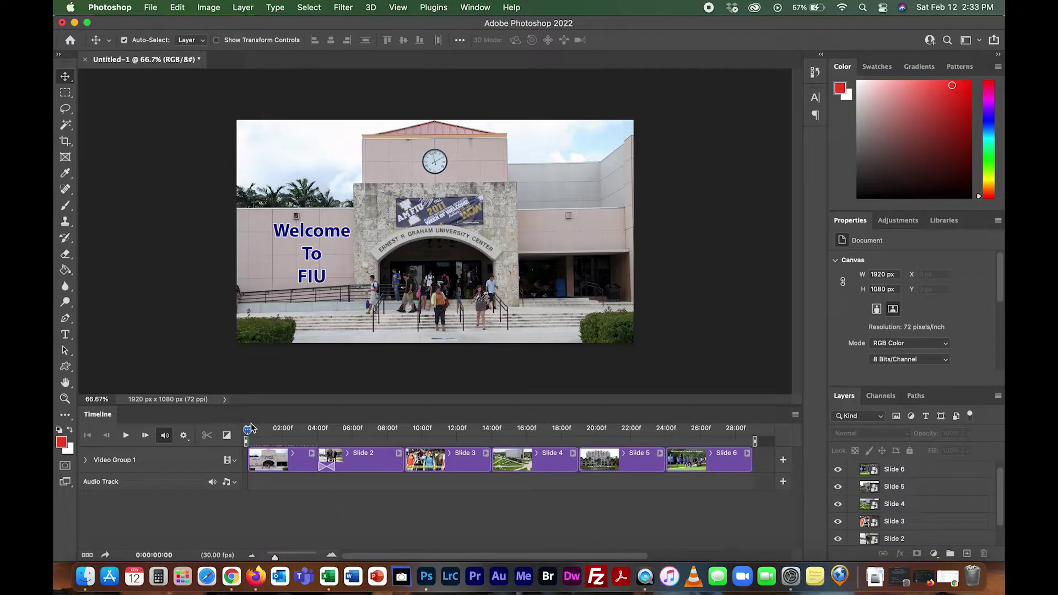
key("space")
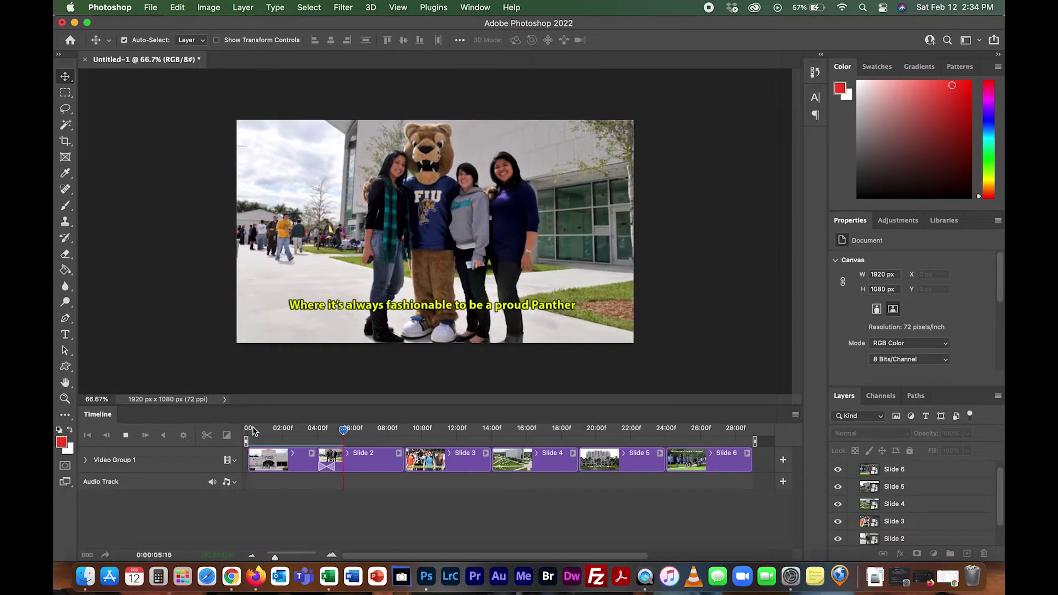
key("space")
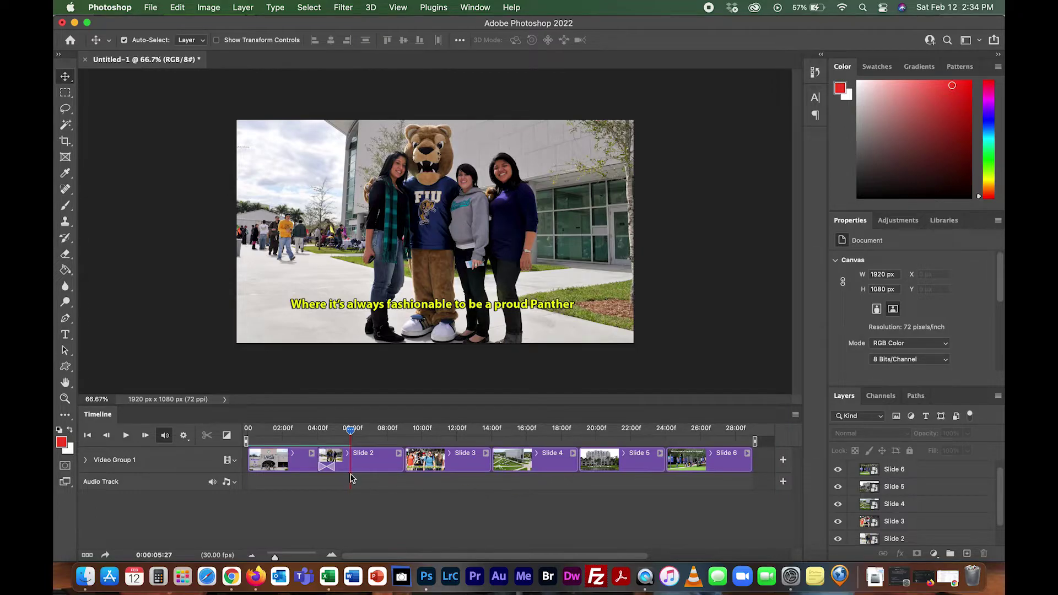
Add a Fade With Black transition at Slide 6's end and preview the slideshow.
left_click(225, 436)
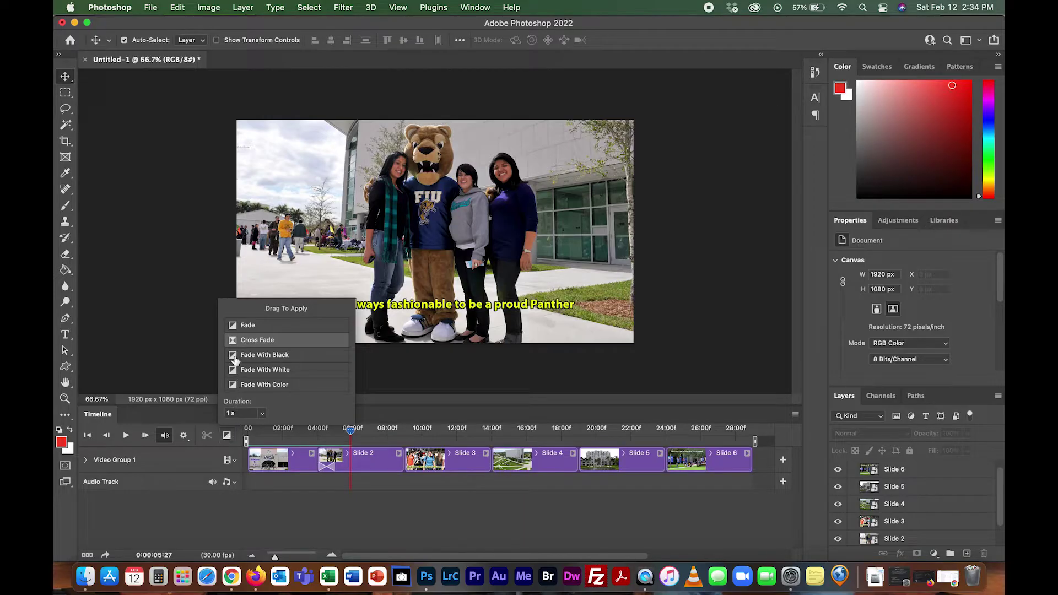
left_click_drag(234, 357, 727, 466)
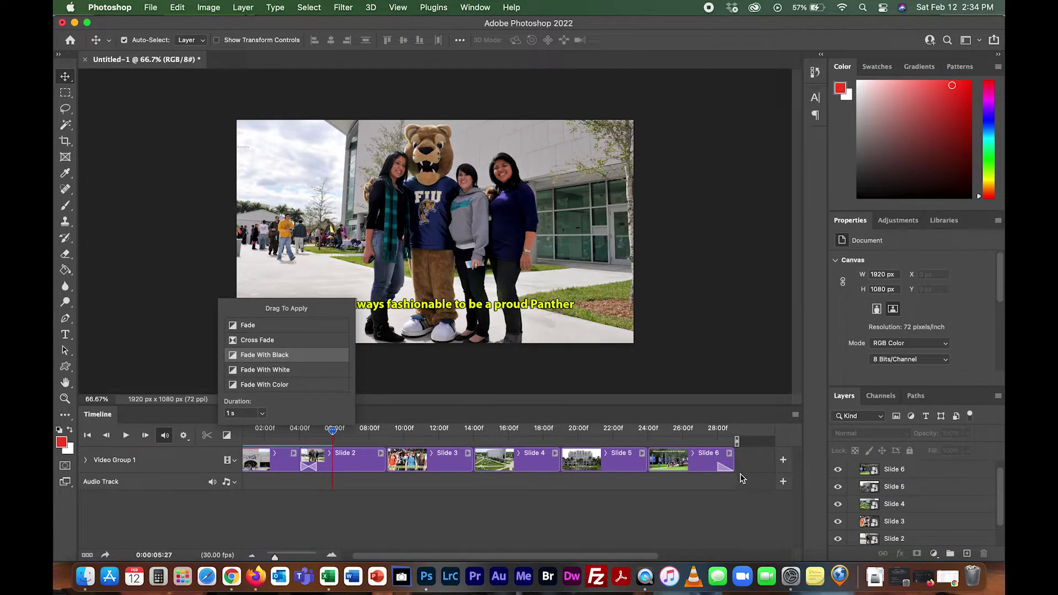
left_click(703, 431)
key("space")
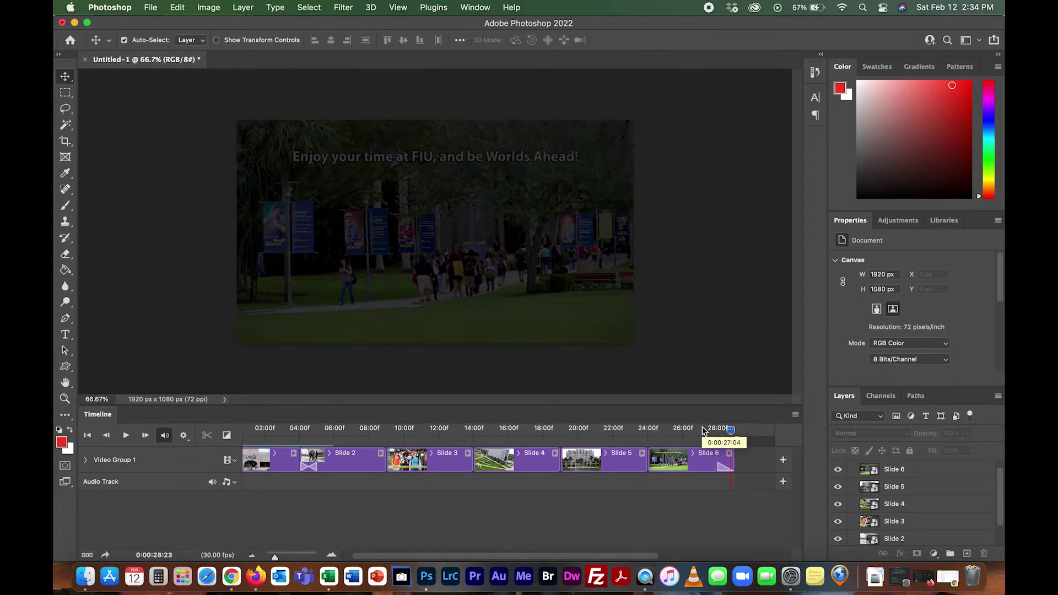
key("space")
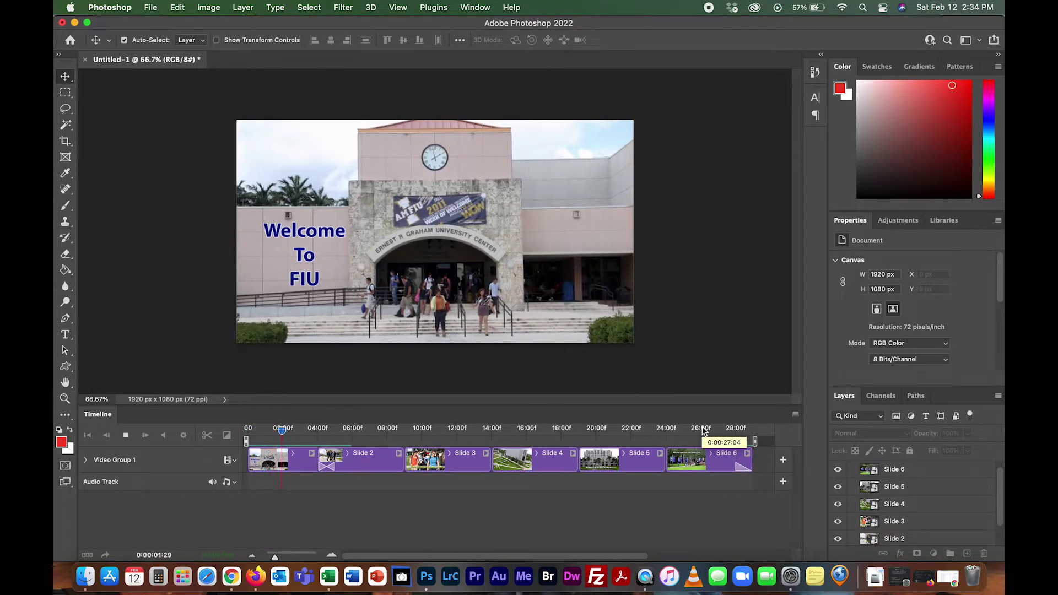
key("space")
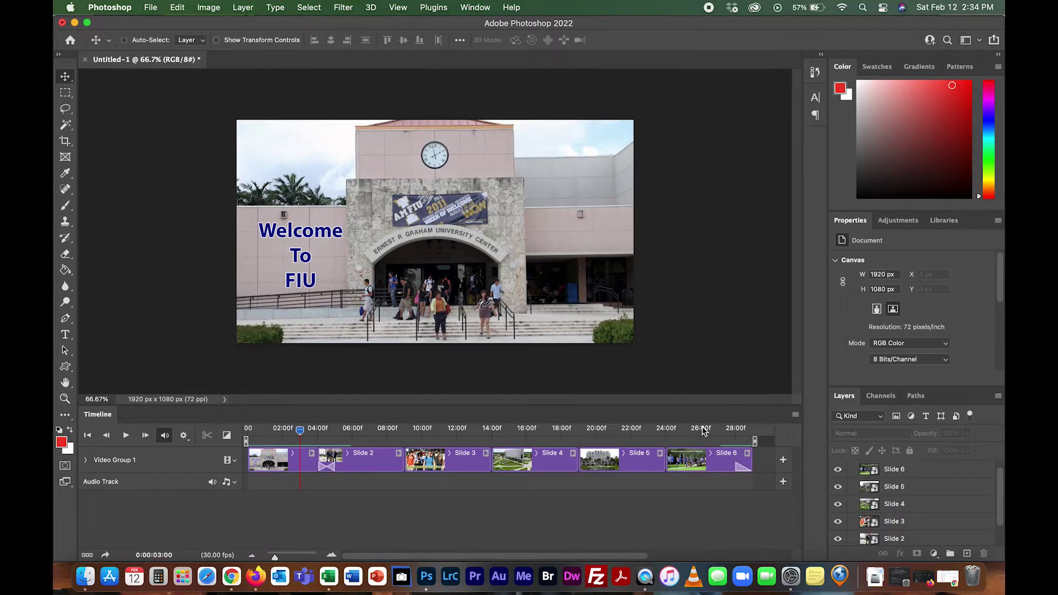
Add 244653_danceInferno_30_Standard.wav as the music clip on the slideshow's audio track.
left_click(702, 431)
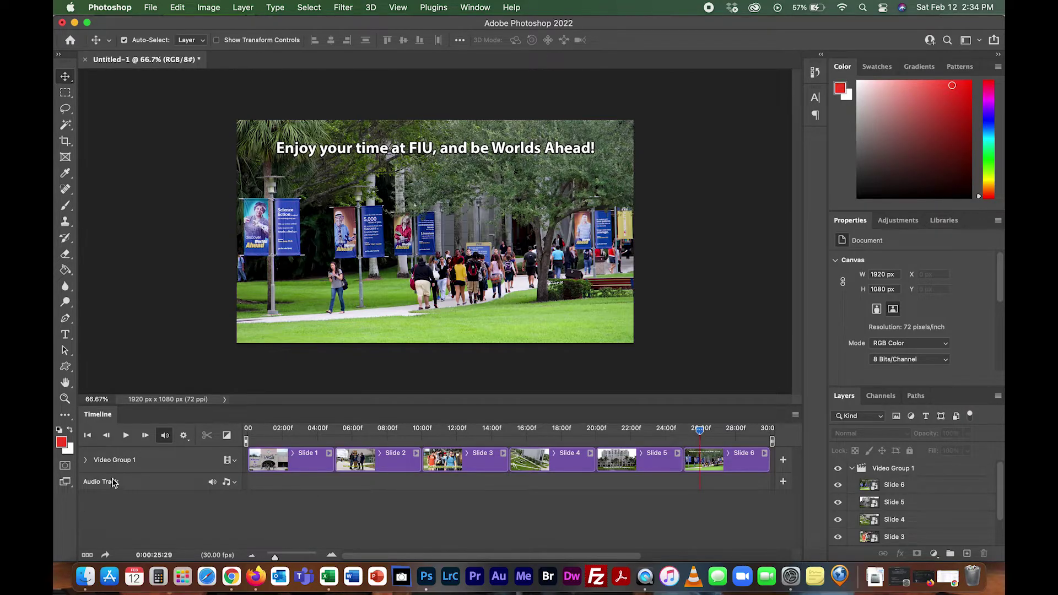
left_click(236, 483)
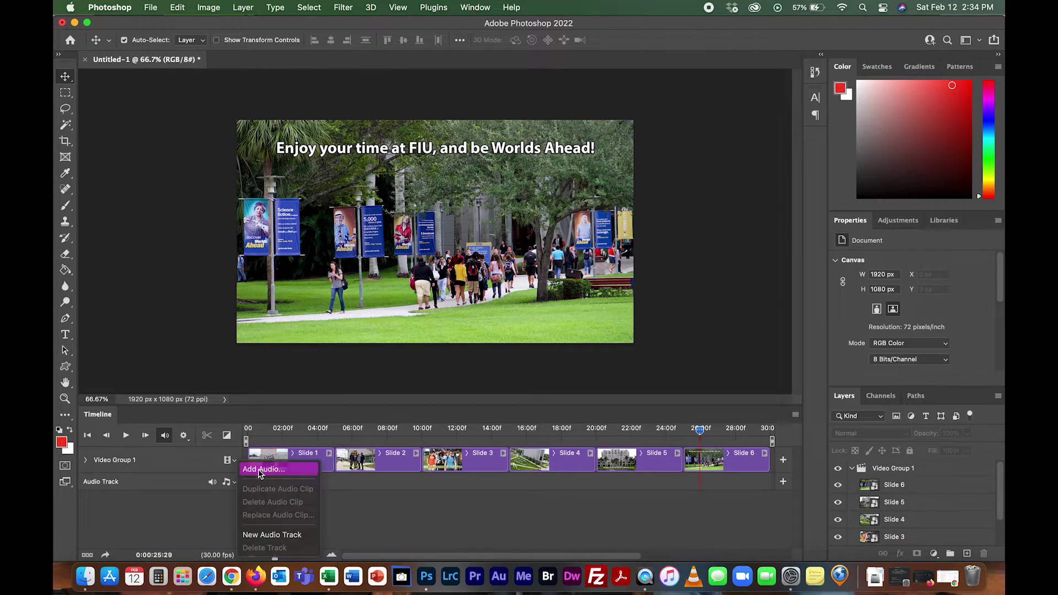
left_click(259, 470)
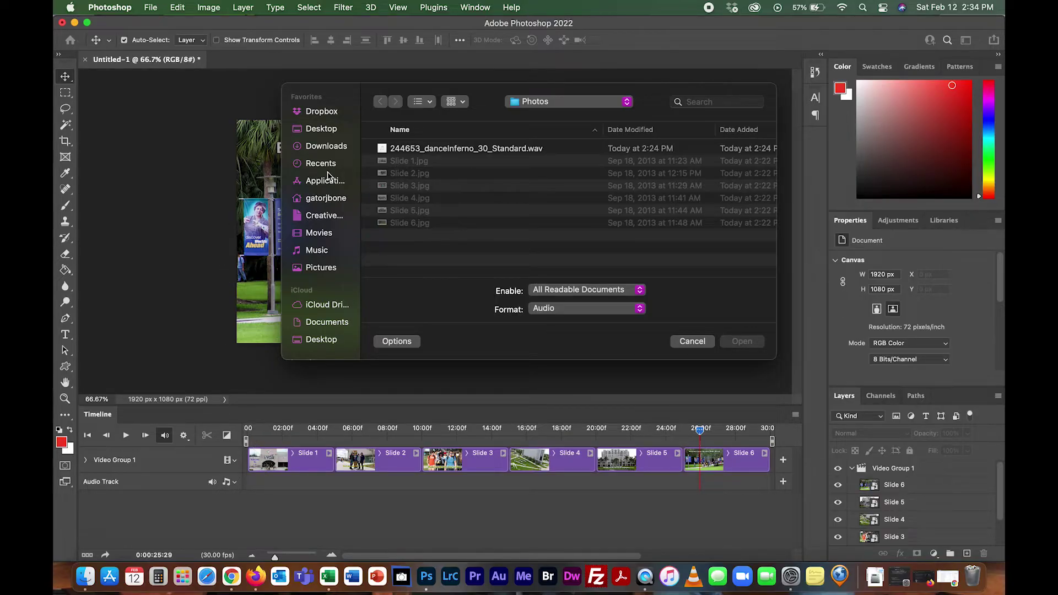
left_click(397, 151)
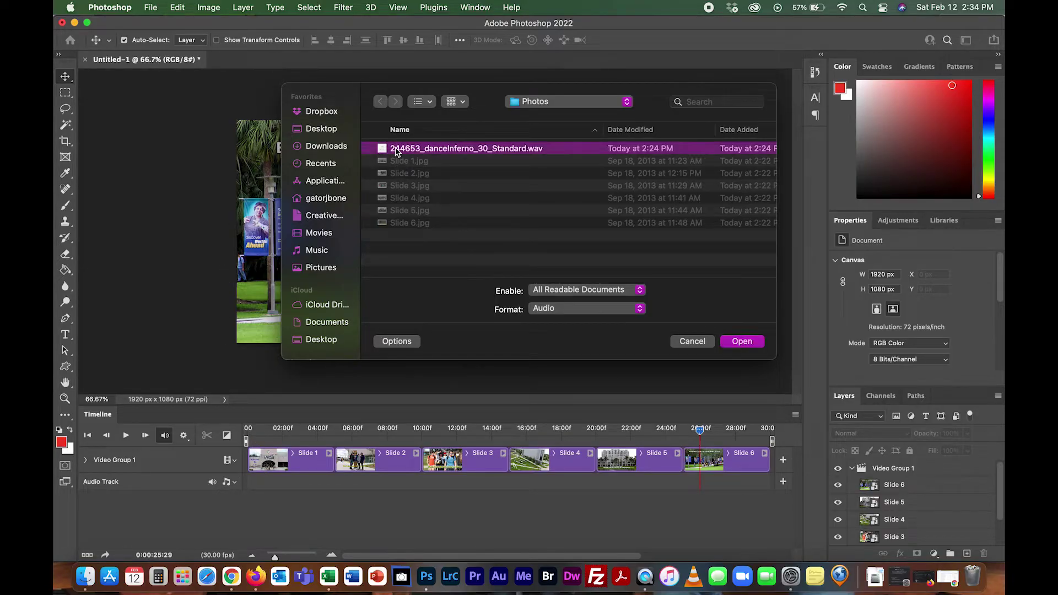
left_click(736, 342)
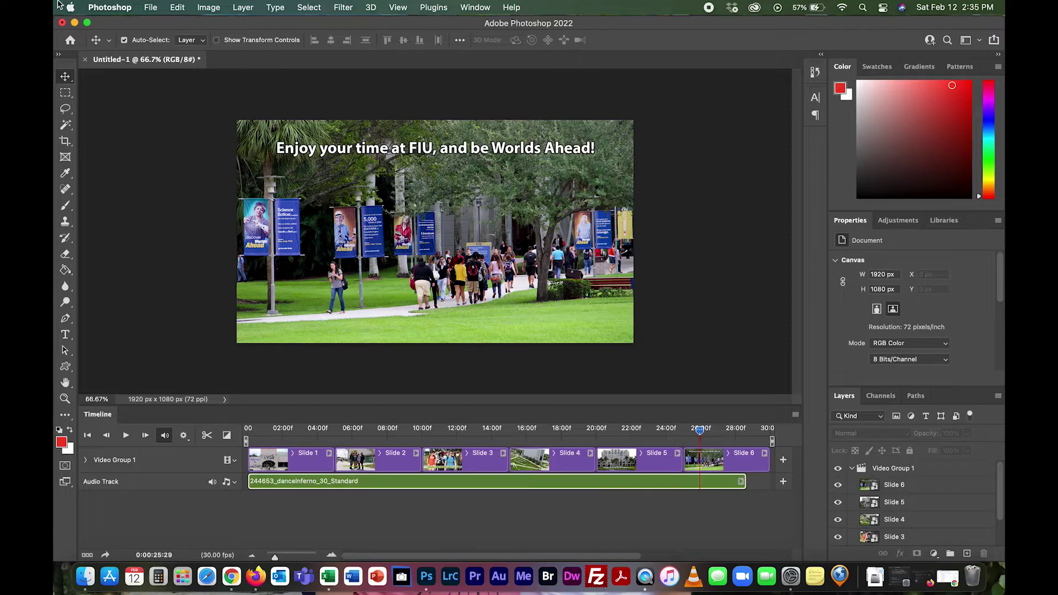
Open Render Video from File > Export and name the output 'Still Image'.
left_click(148, 9)
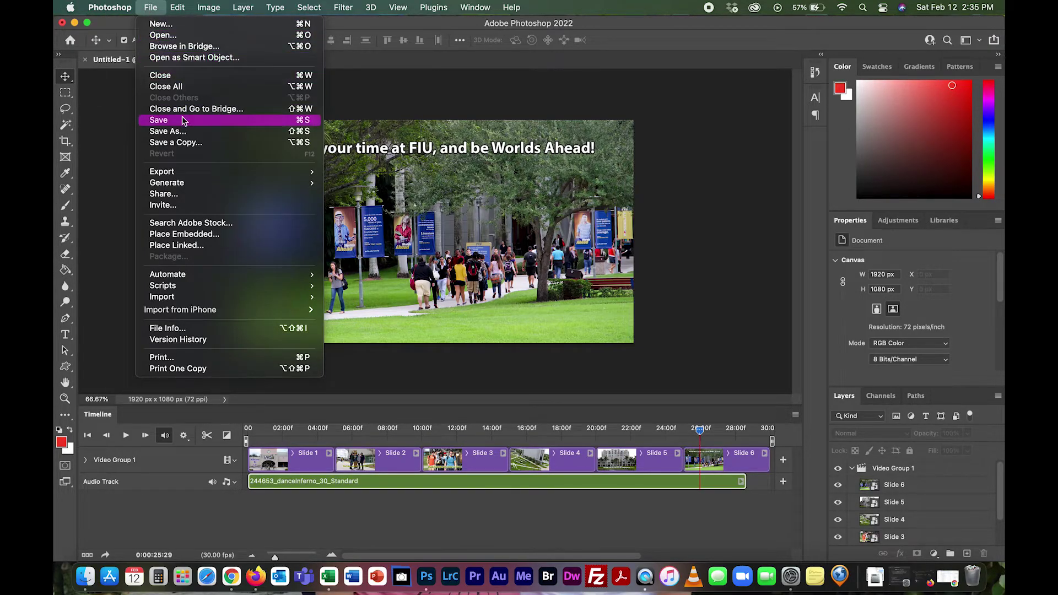
mouse_move(183, 178)
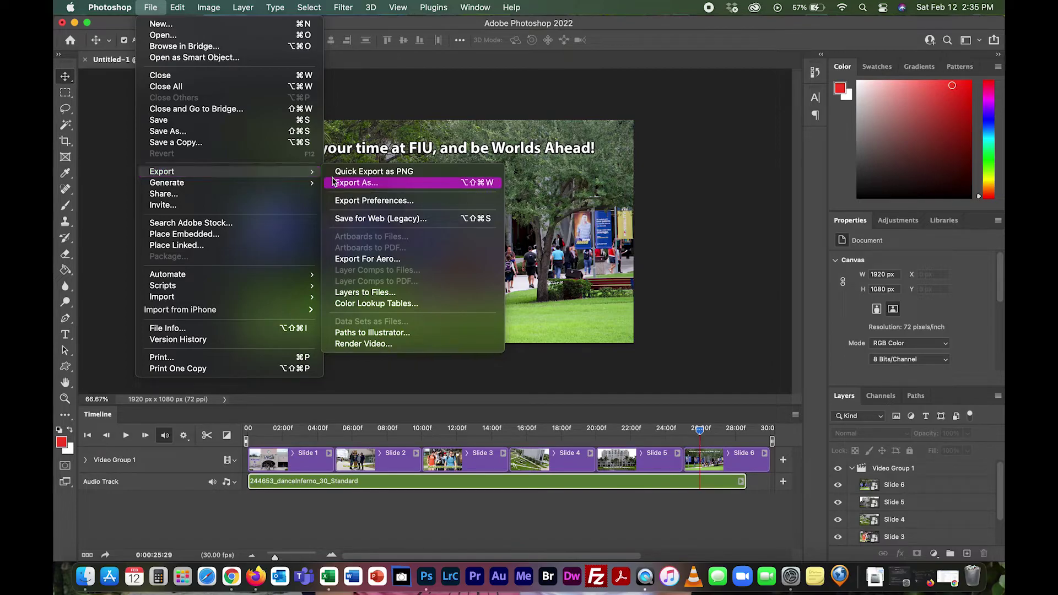
left_click(363, 344)
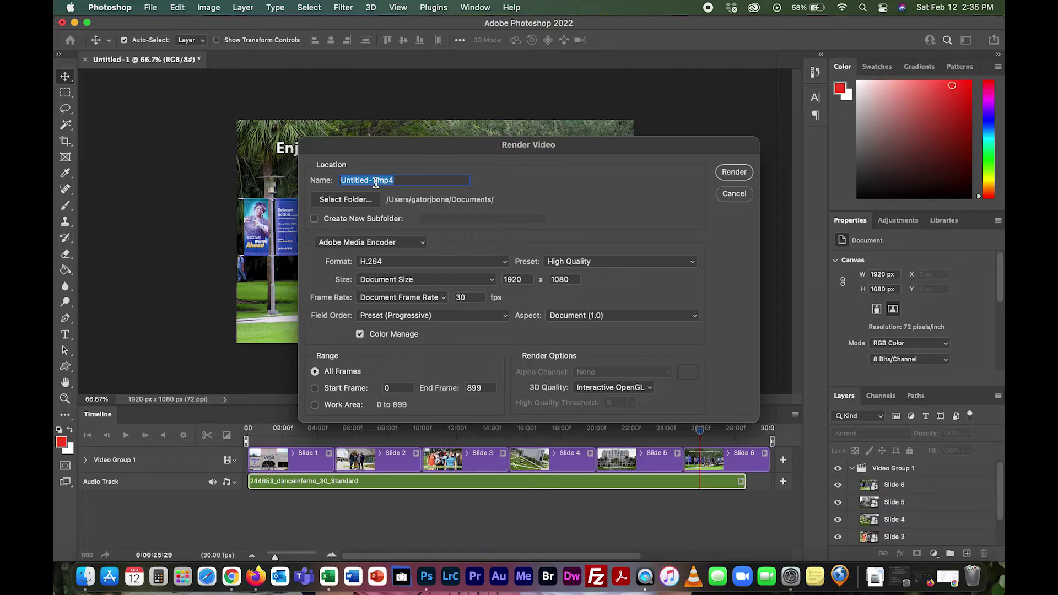
type("Still Image")
Set the render destination to the Desktop Photos folder and keep H.264 as the format.
left_click(341, 202)
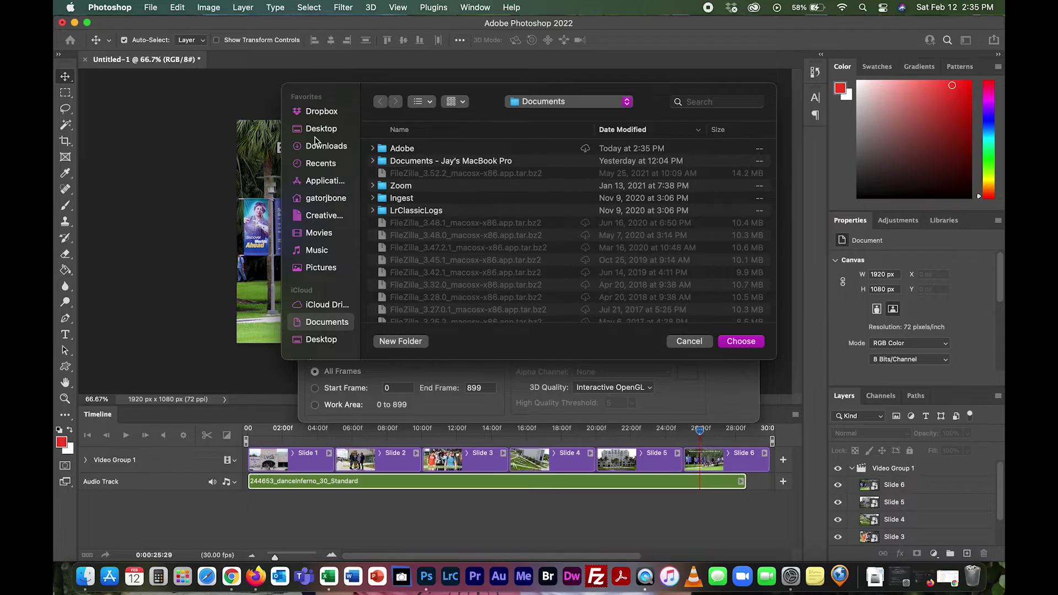
left_click(315, 131)
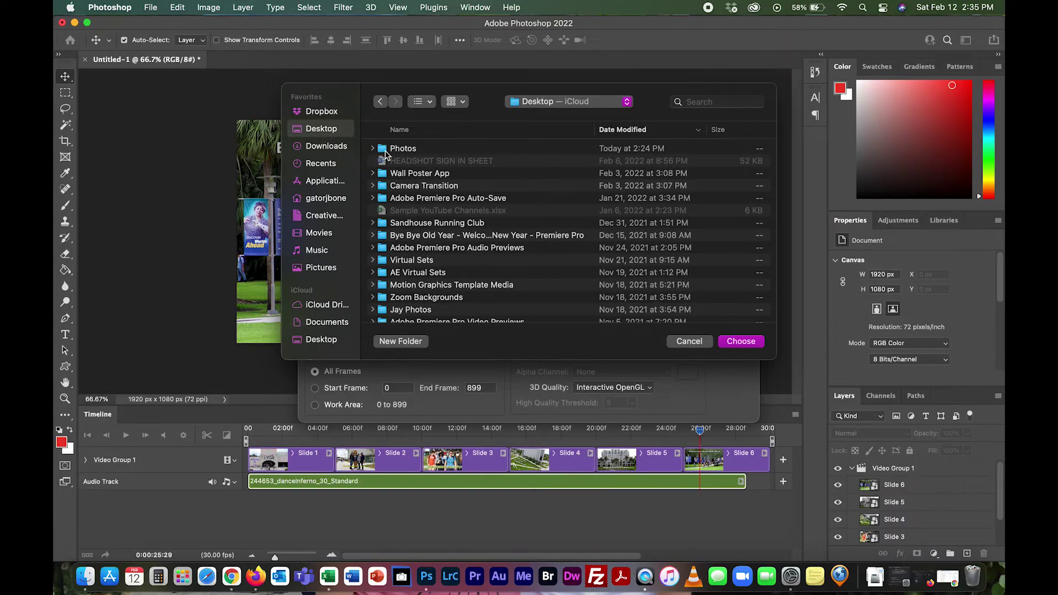
double_click(385, 150)
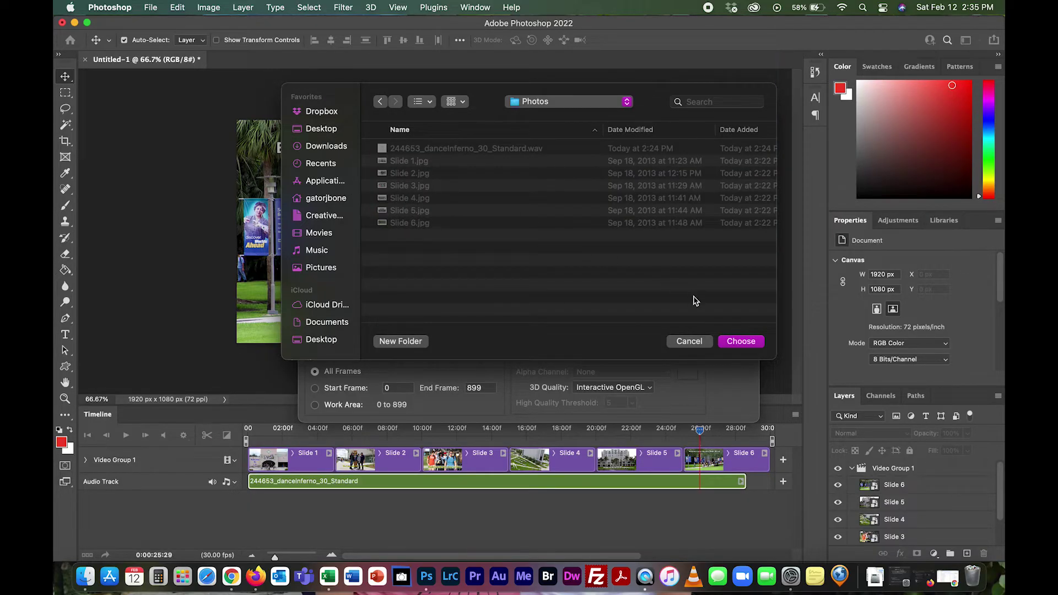
left_click(740, 341)
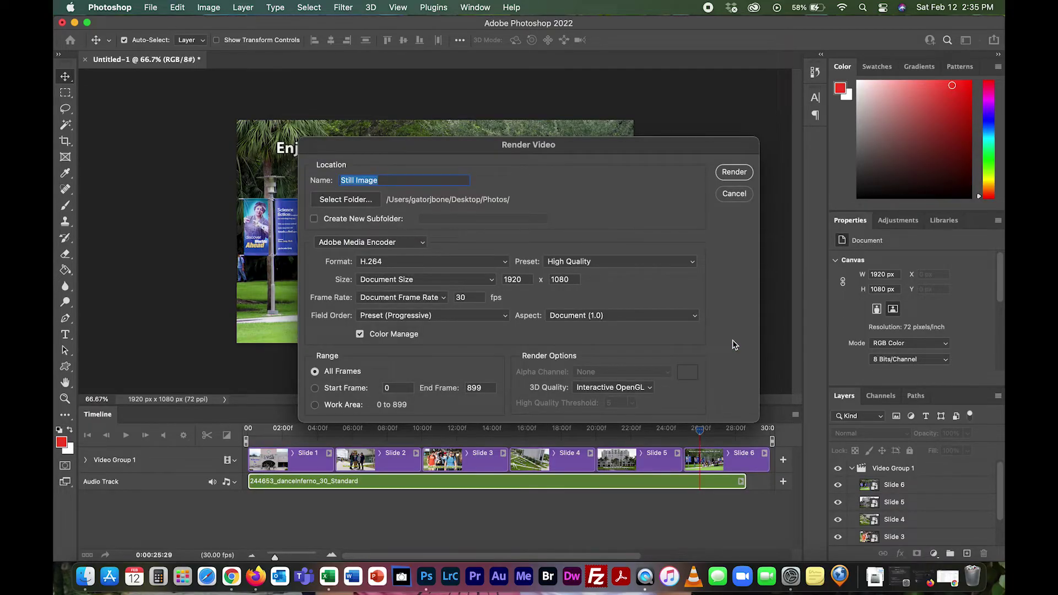
left_click(410, 263)
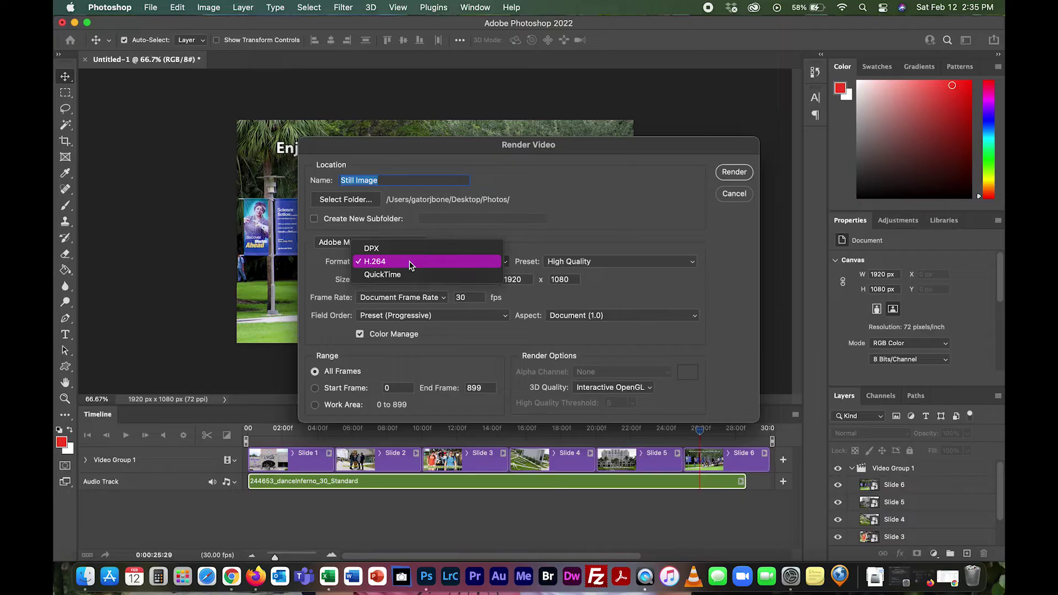
left_click(411, 262)
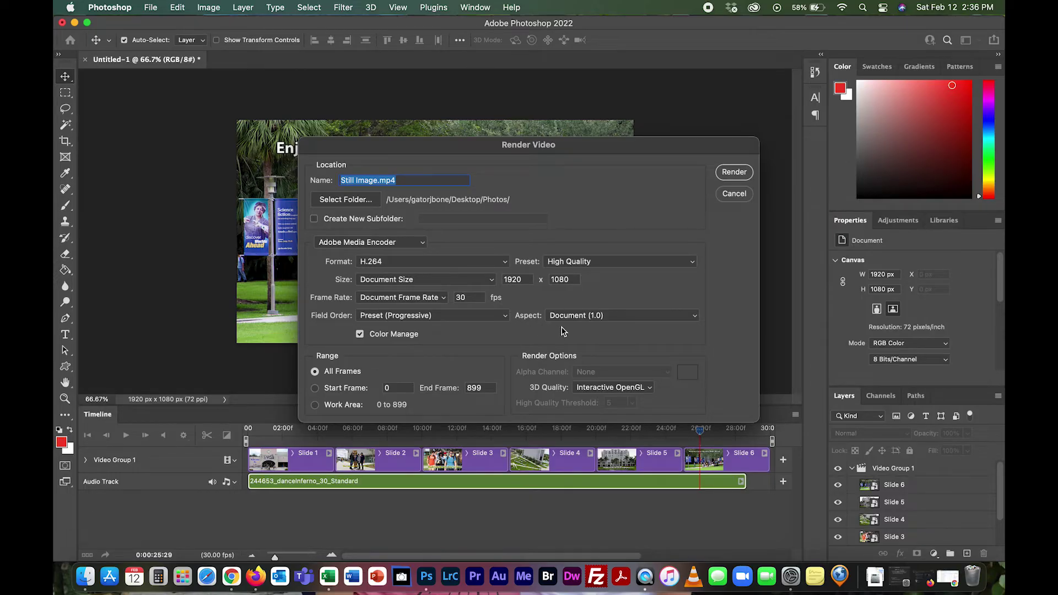
Start rendering the slideshow to Still Image.mp4.
left_click(734, 172)
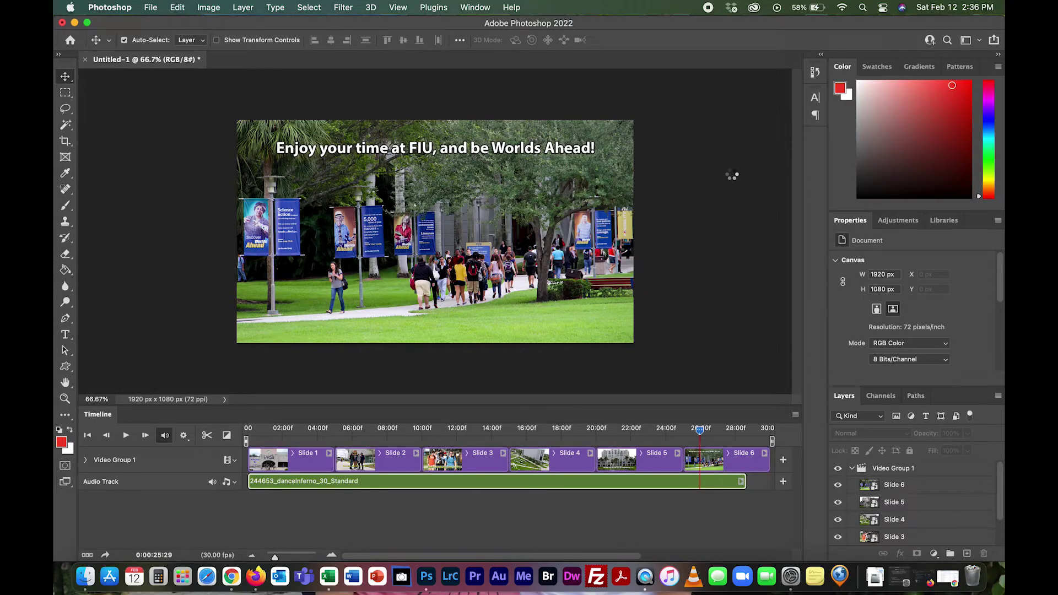